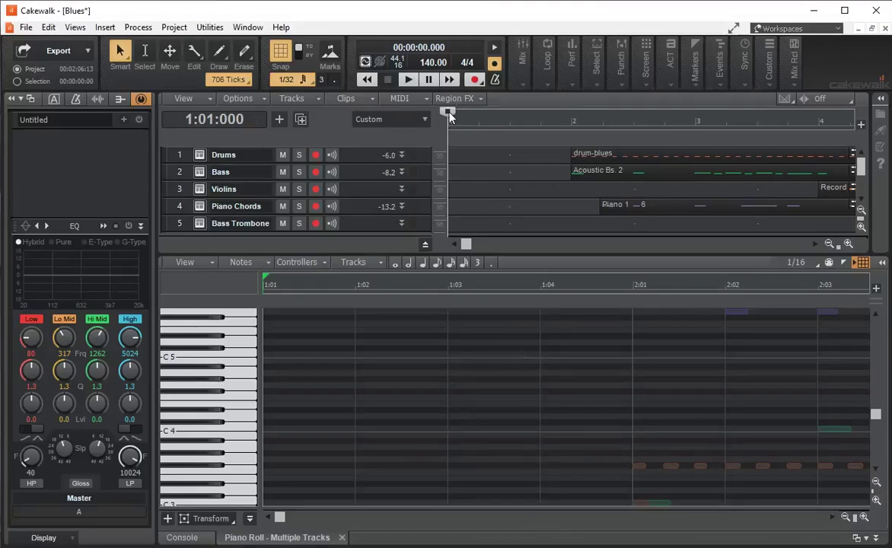
# Step: Bring the Now marker and Piano Roll view to the song's final notes around bar 74
pyautogui.moveTo(449, 114)
pyautogui.mouseDown()
pyautogui.moveTo(761, 118)
pyautogui.moveTo(861, 139)
pyautogui.mouseUp()
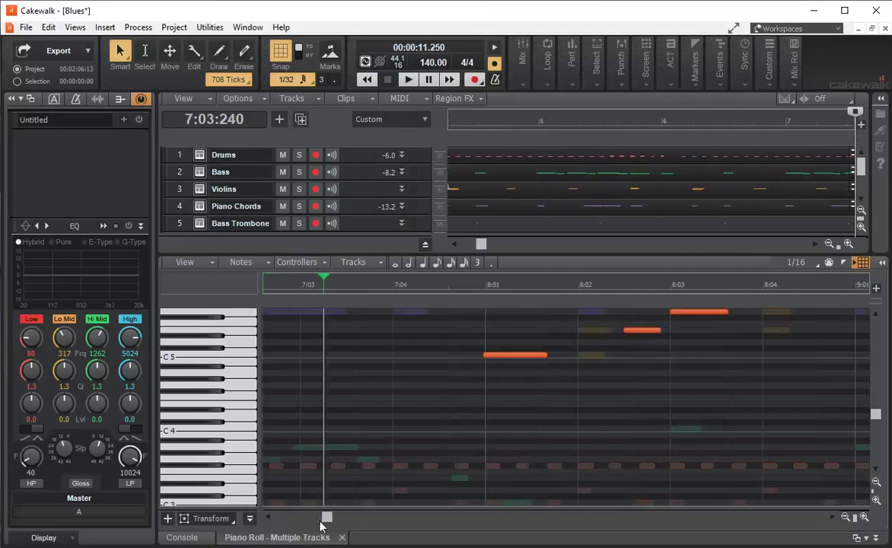
pyautogui.moveTo(325, 518); pyautogui.dragTo(819, 518)
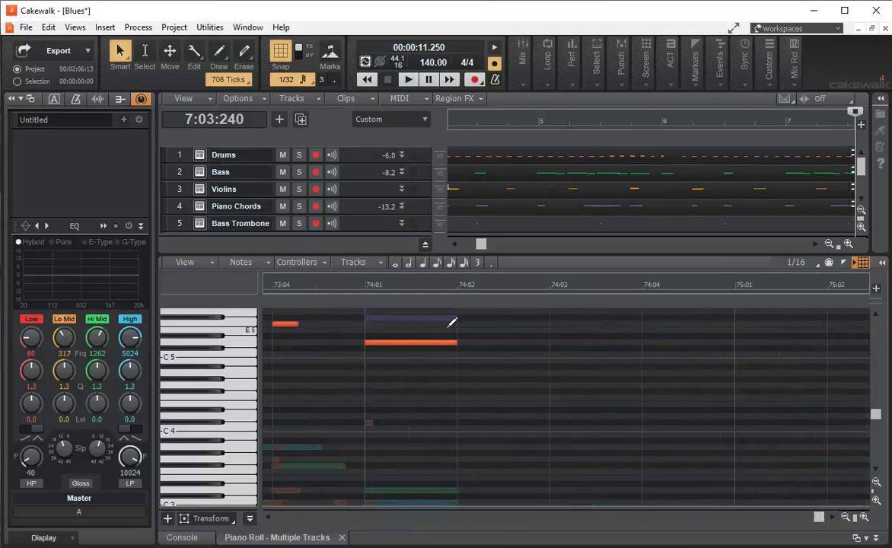
pyautogui.scroll(1, 487, 363)
pyautogui.scroll(1, 487, 363)
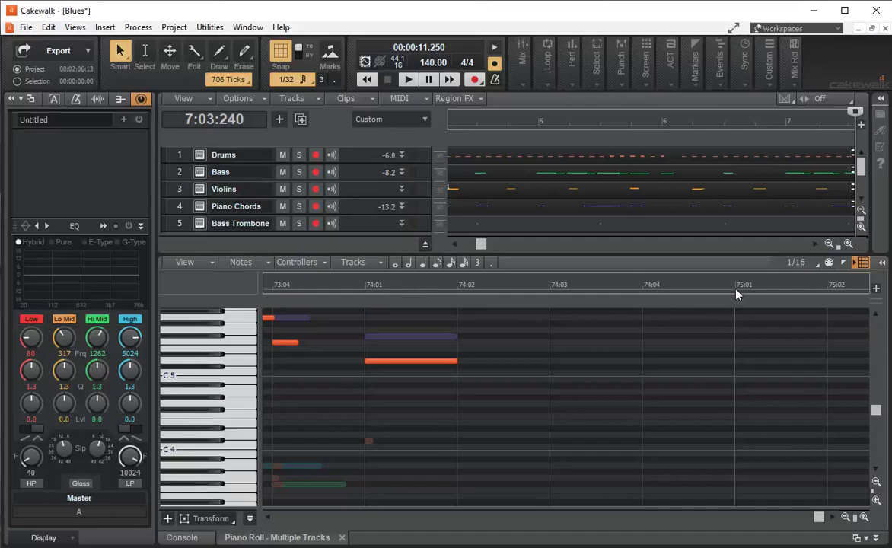
# Step: Set the now time to 75:01, then pull it back to 74:03:000 where the final notes end
pyautogui.click(736, 291)
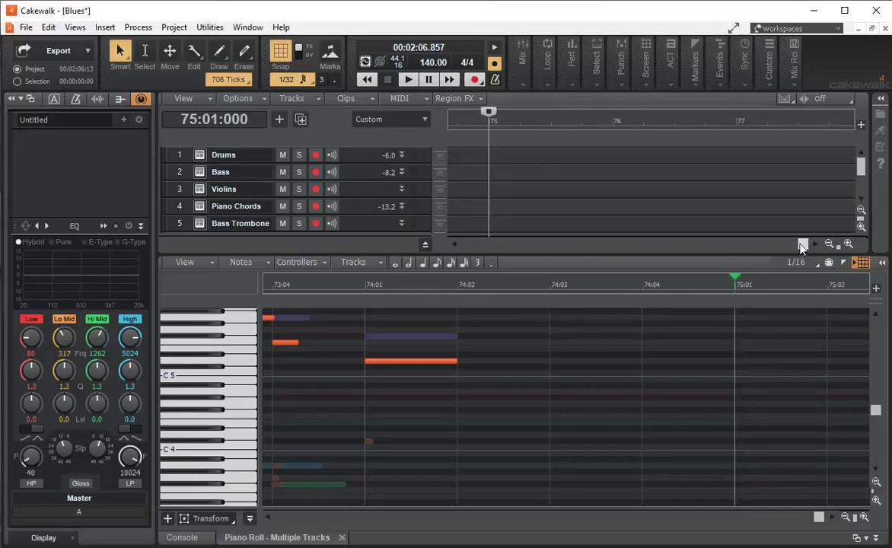
pyautogui.moveTo(801, 248)
pyautogui.mouseDown()
pyautogui.moveTo(780, 245)
pyautogui.moveTo(800, 245)
pyautogui.mouseUp()
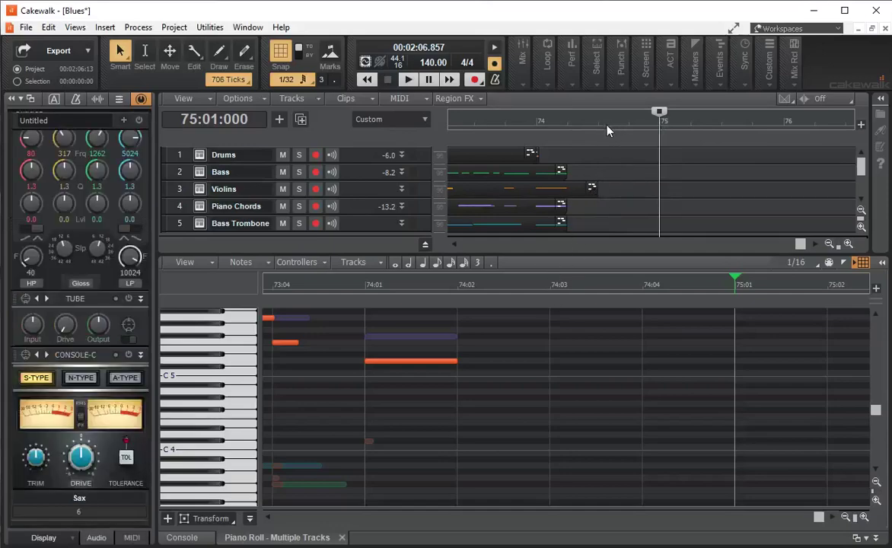
pyautogui.click(602, 116)
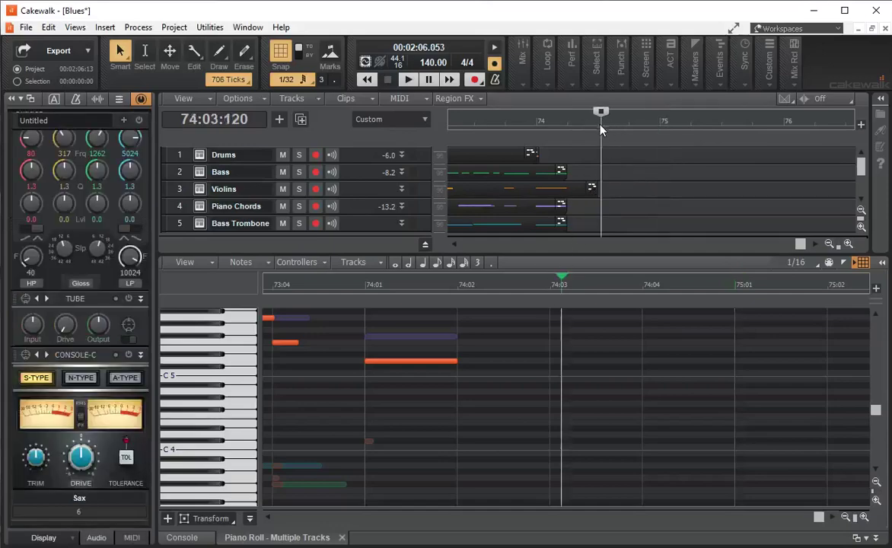
pyautogui.click(549, 294)
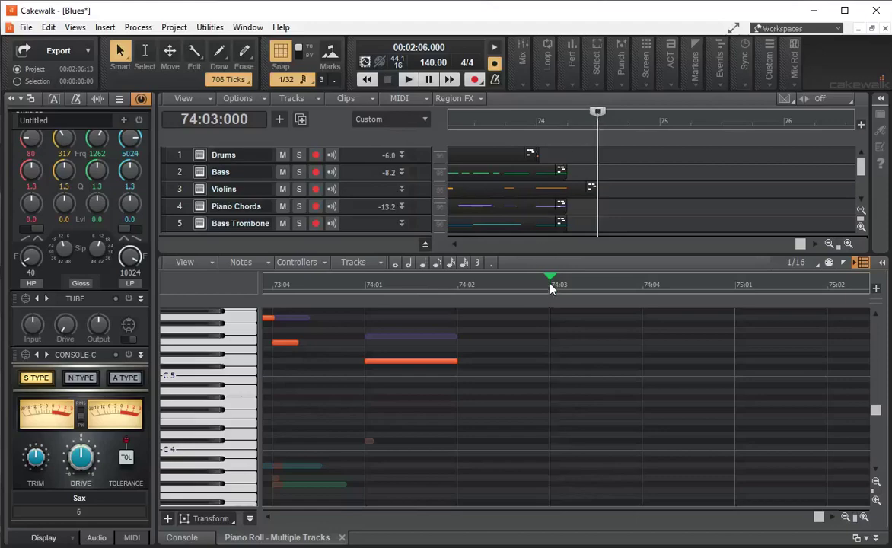
# Step: Split the Violins clip at the now line near 74:03 using the Split tool
pyautogui.click(195, 53)
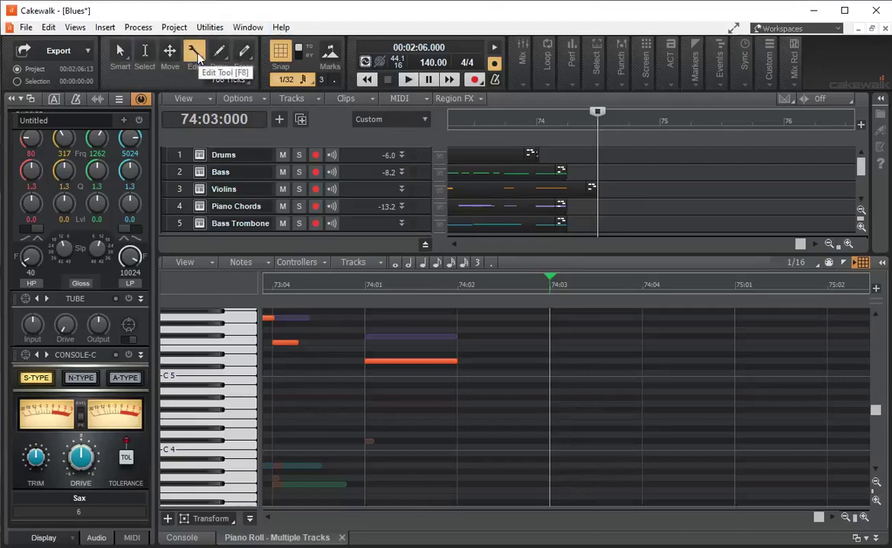
pyautogui.click(196, 54)
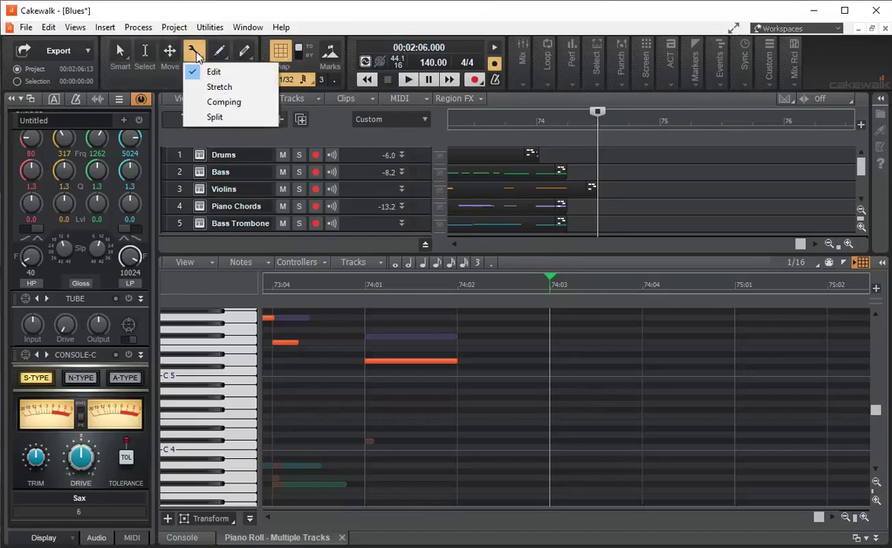
pyautogui.click(215, 116)
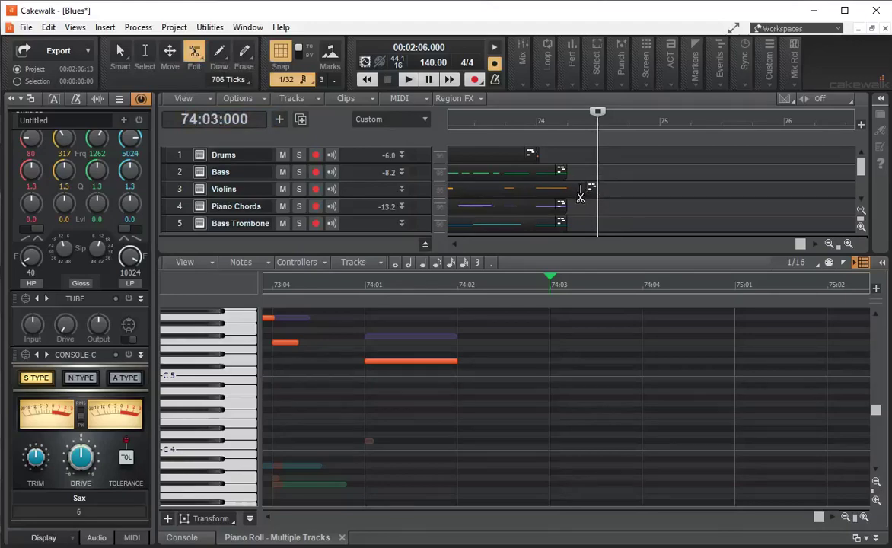
pyautogui.click(578, 195)
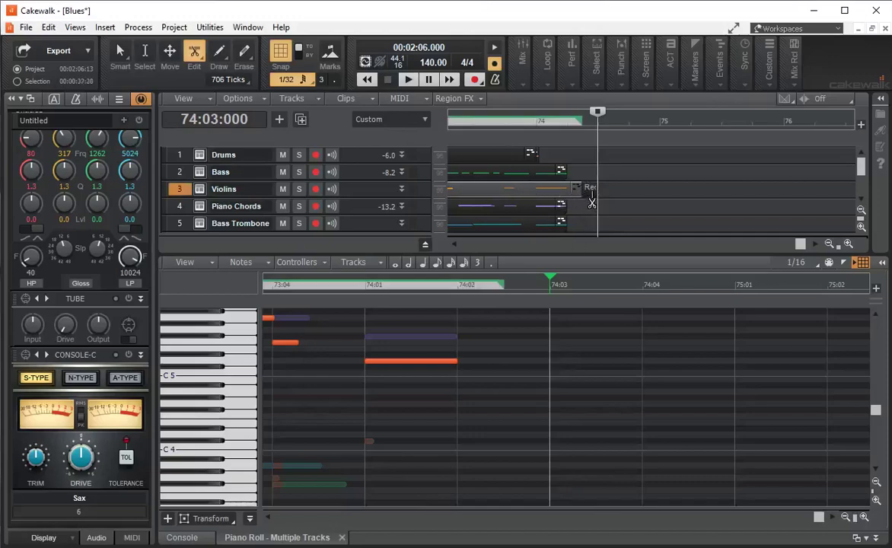
# Step: Return to the Smart tool and select, then deselect, the short trailing Violins piece
pyautogui.click(114, 48)
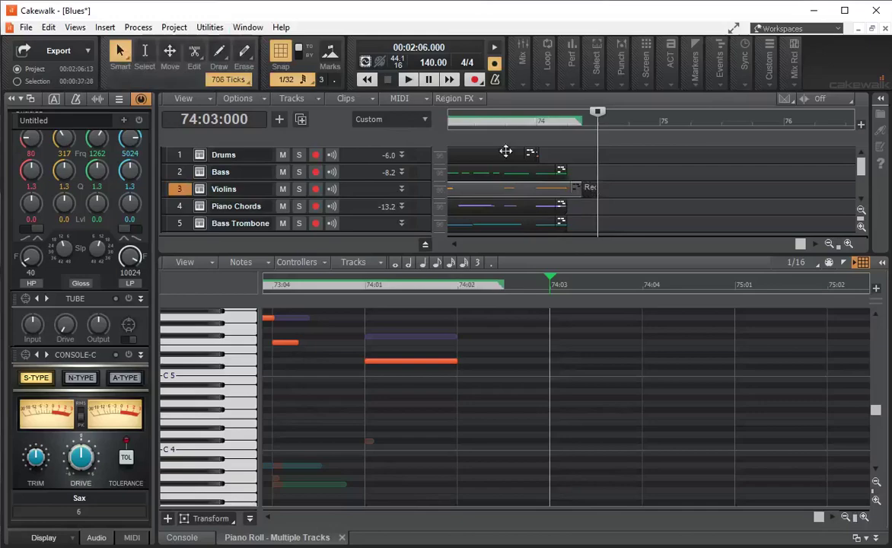
pyautogui.click(590, 188)
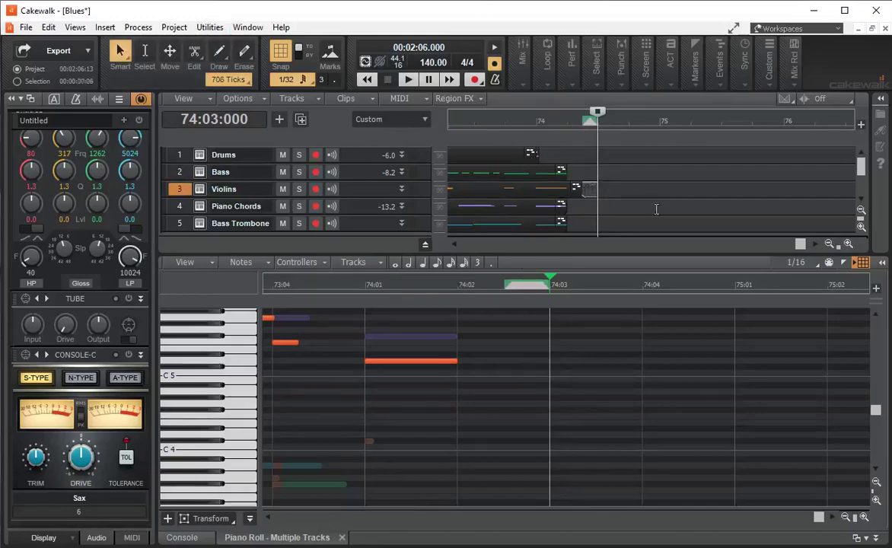
pyautogui.click(730, 237)
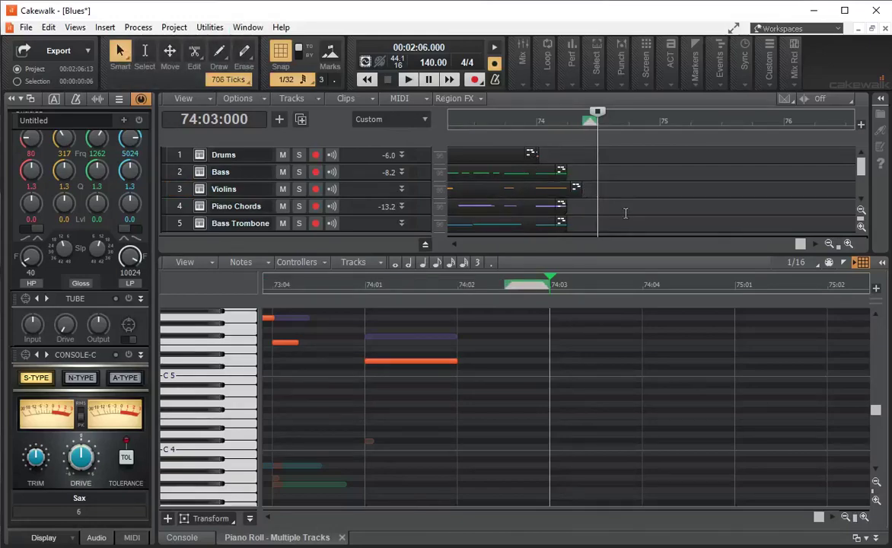
pyautogui.click(811, 245)
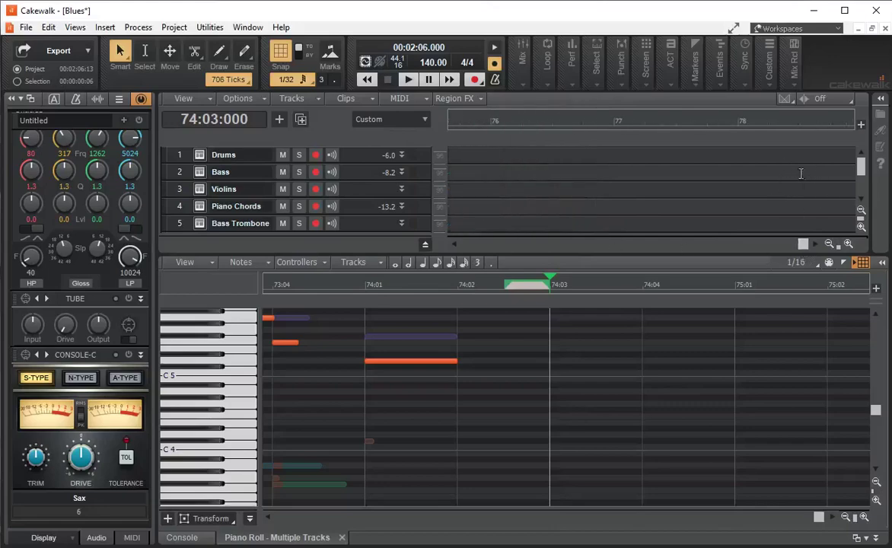
pyautogui.hscroll(-2, 811, 245)
pyautogui.moveTo(811, 245); pyautogui.dragTo(793, 245)
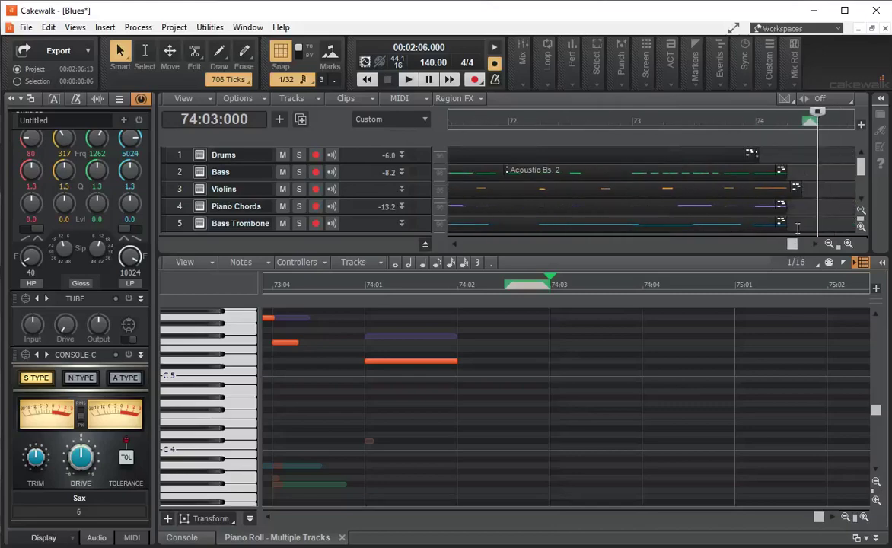
pyautogui.moveTo(861, 170)
pyautogui.mouseDown()
pyautogui.moveTo(861, 181)
pyautogui.moveTo(861, 173)
pyautogui.mouseUp()
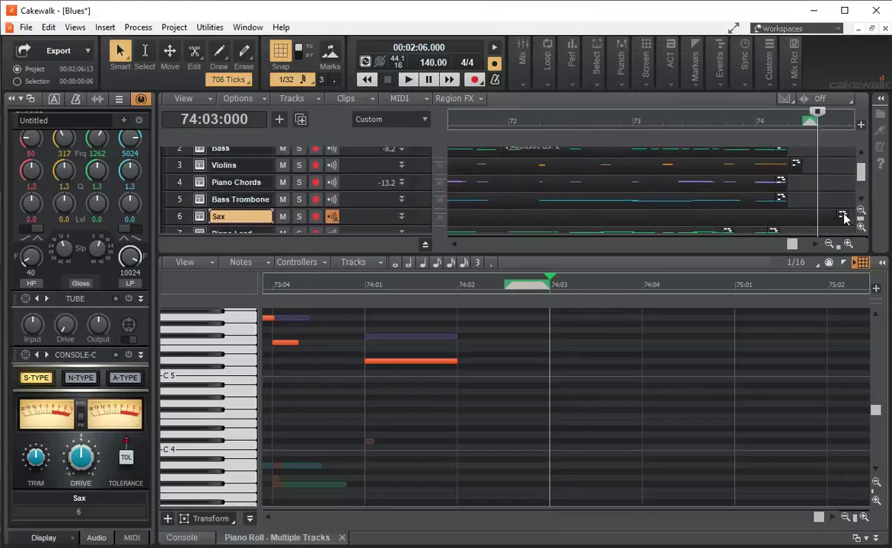
pyautogui.click(408, 80)
pyautogui.click(408, 79)
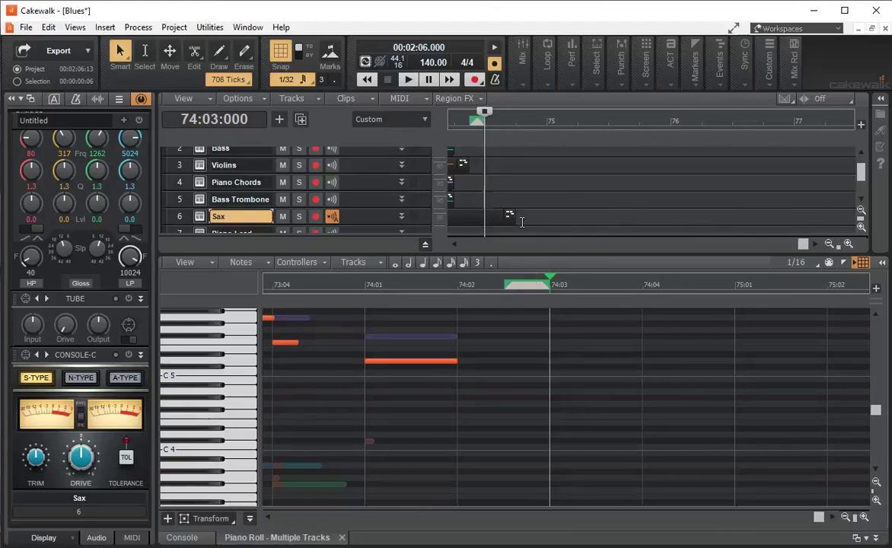
pyautogui.hscroll(2, 802, 250)
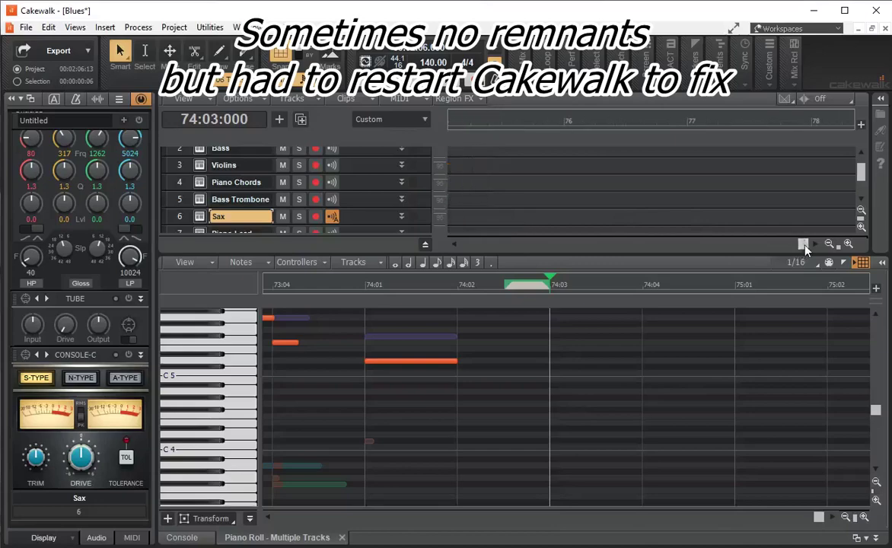
pyautogui.moveTo(804, 244); pyautogui.dragTo(794, 245)
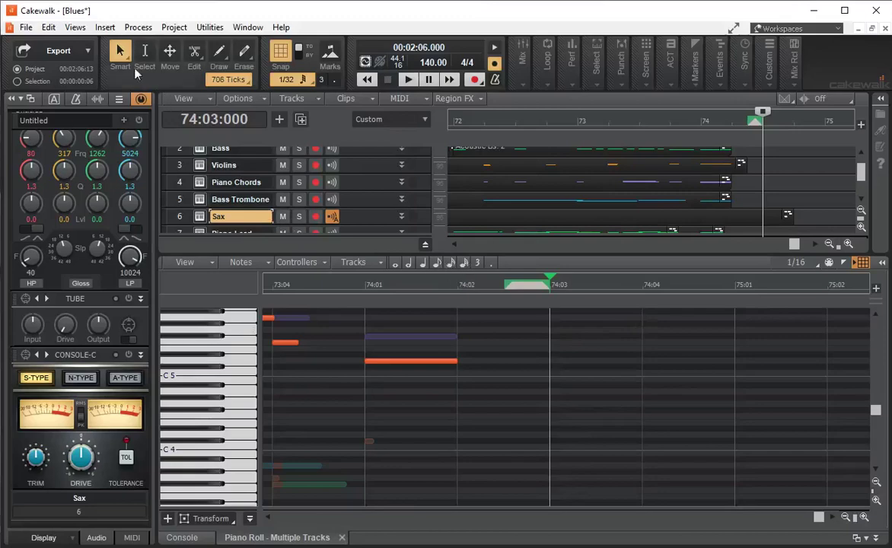
# Step: Start an MP3 export of the mix and save it as Blues in the song folder
pyautogui.click(59, 51)
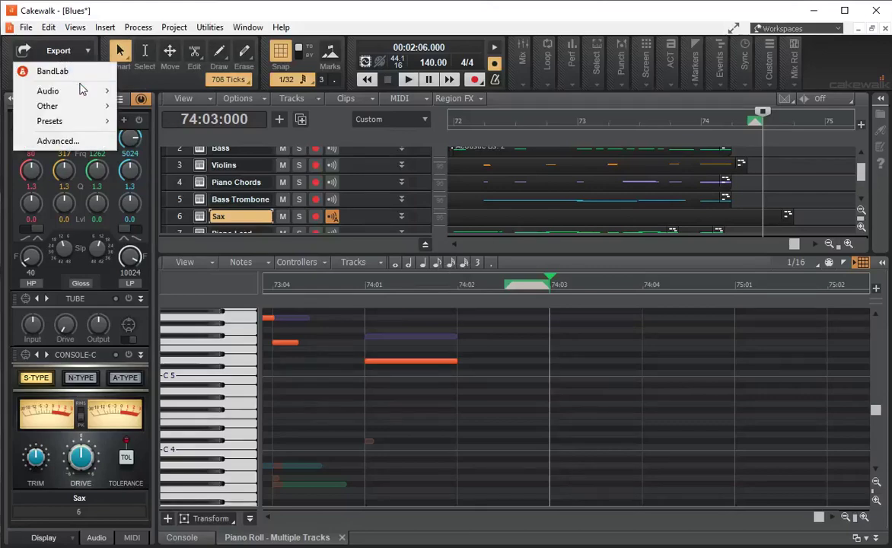
pyautogui.moveTo(74, 92)
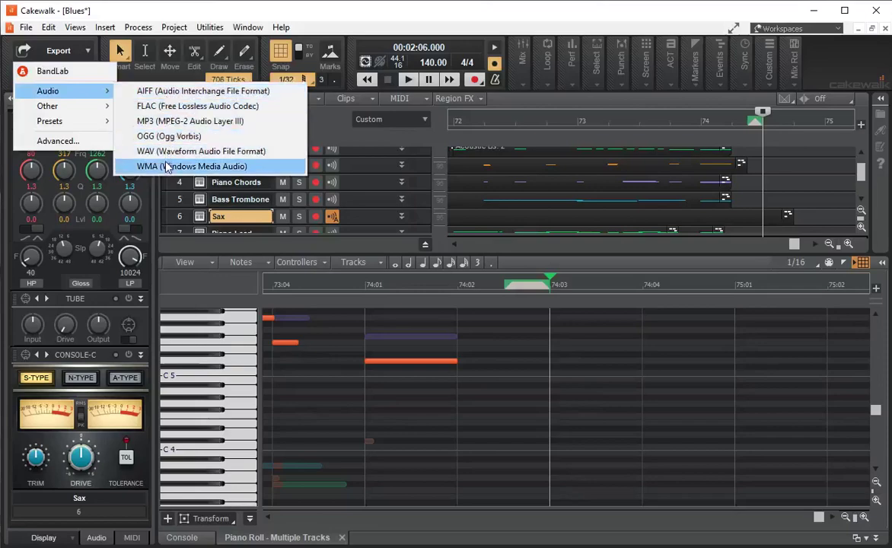
pyautogui.click(179, 124)
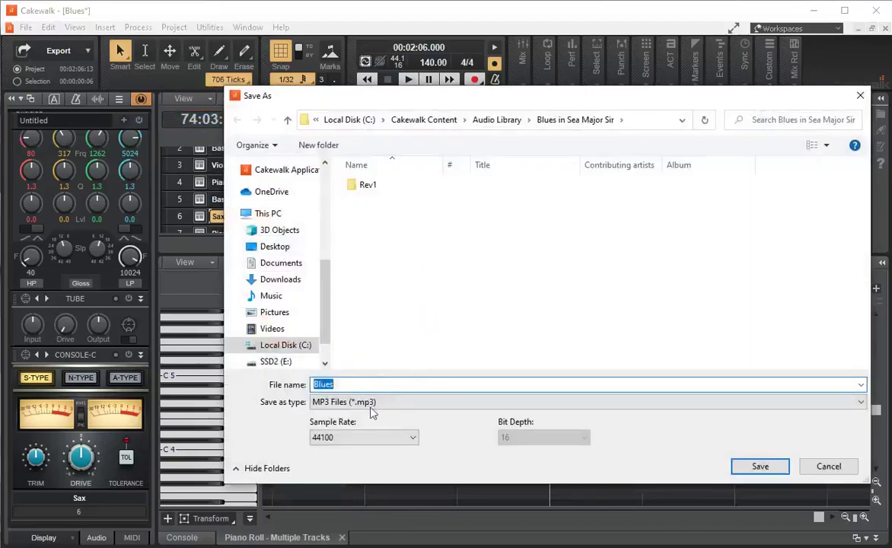
pyautogui.click(765, 468)
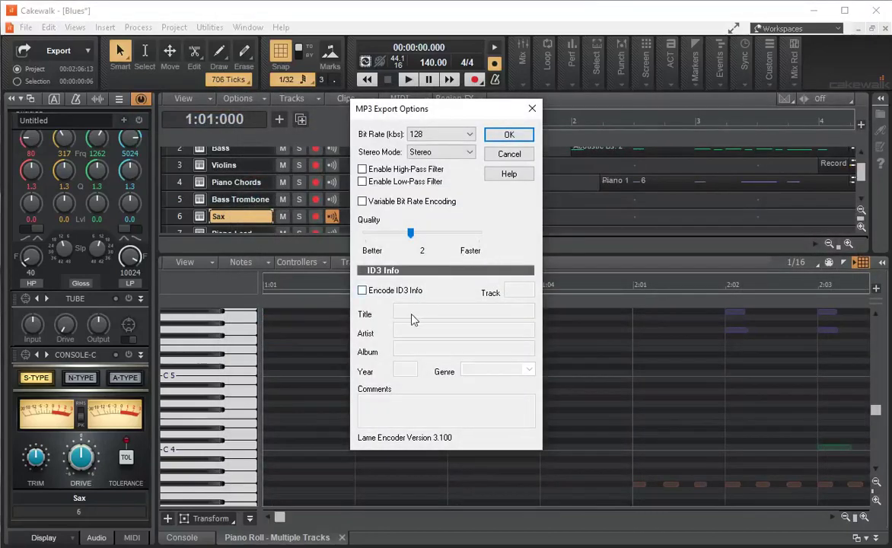
# Step: Enable ID3 tags and fill in track number 1, title, artist and album
pyautogui.click(363, 290)
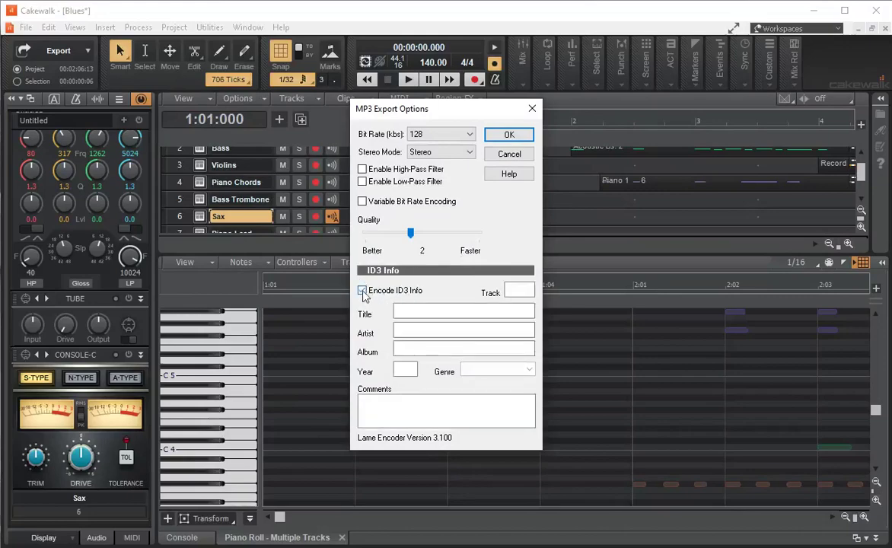
pyautogui.click(516, 289)
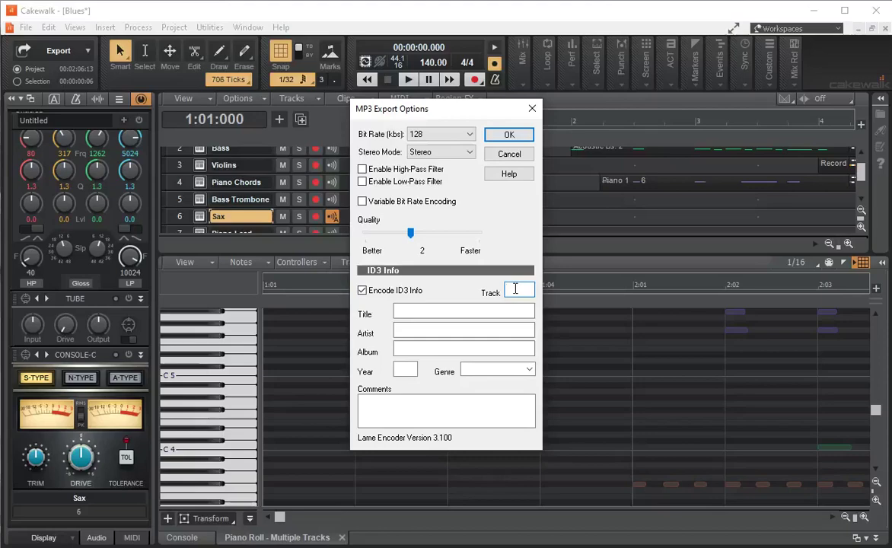
pyautogui.write('1')
pyautogui.click(434, 309)
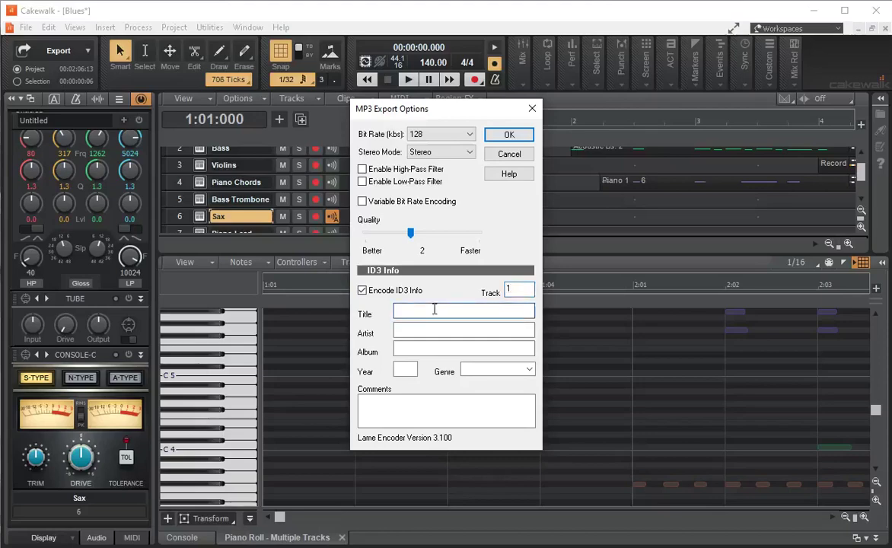
pyautogui.write('Blues')
pyautogui.click(409, 328)
pyautogui.write('EJB')
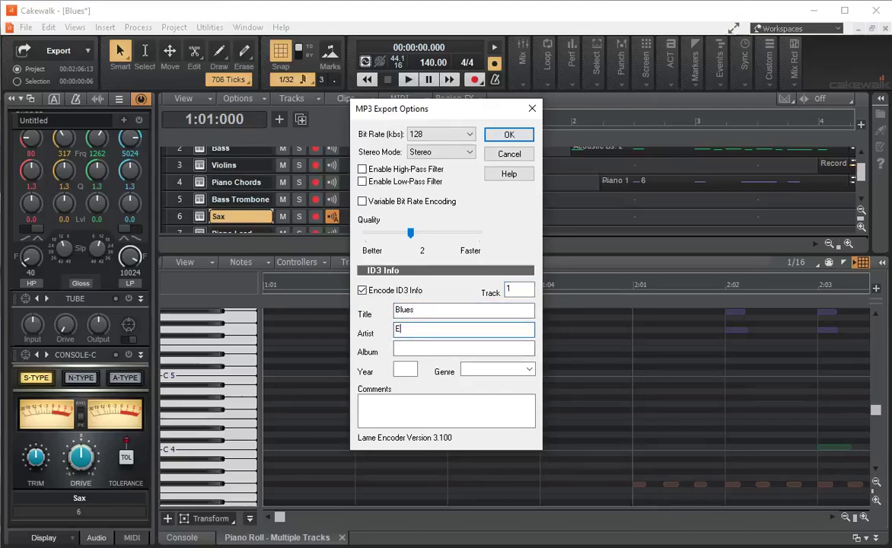
pyautogui.click(404, 349)
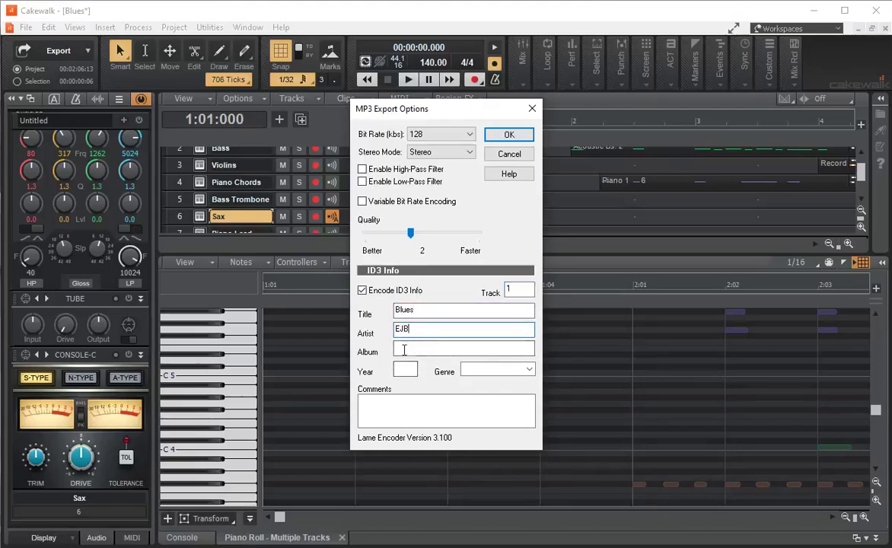
pyautogui.write('Greatest Album Ever')
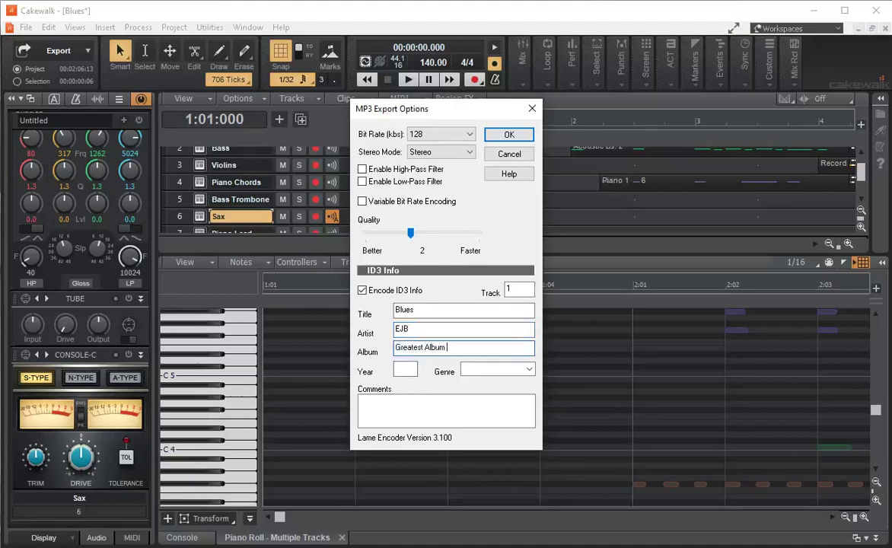
# Step: Set year 2021, genre Blues and a comment, then close the options to export the MP3
pyautogui.click(407, 371)
pyautogui.write('20')
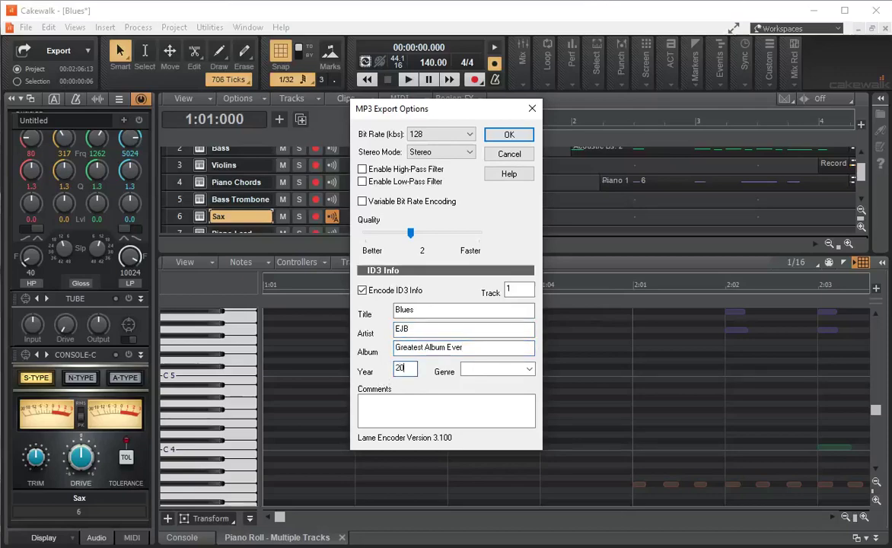
pyautogui.write('21')
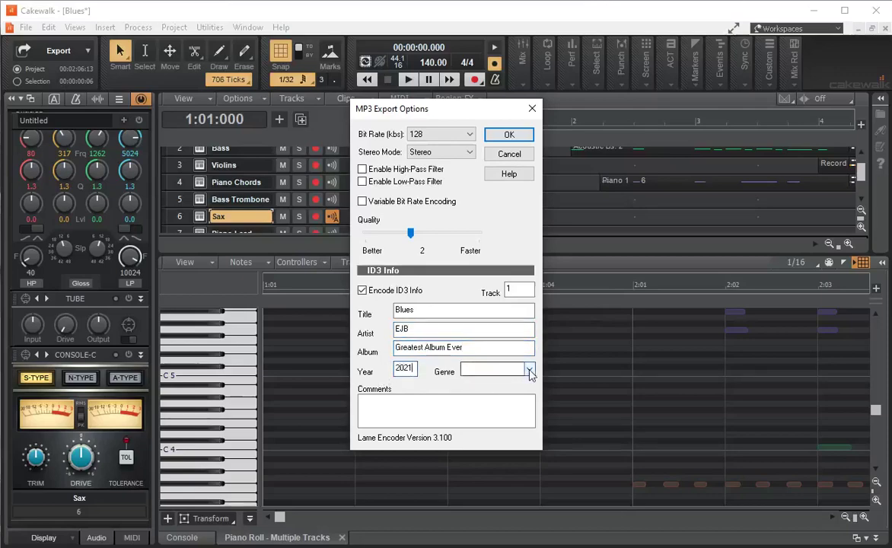
pyautogui.click(529, 370)
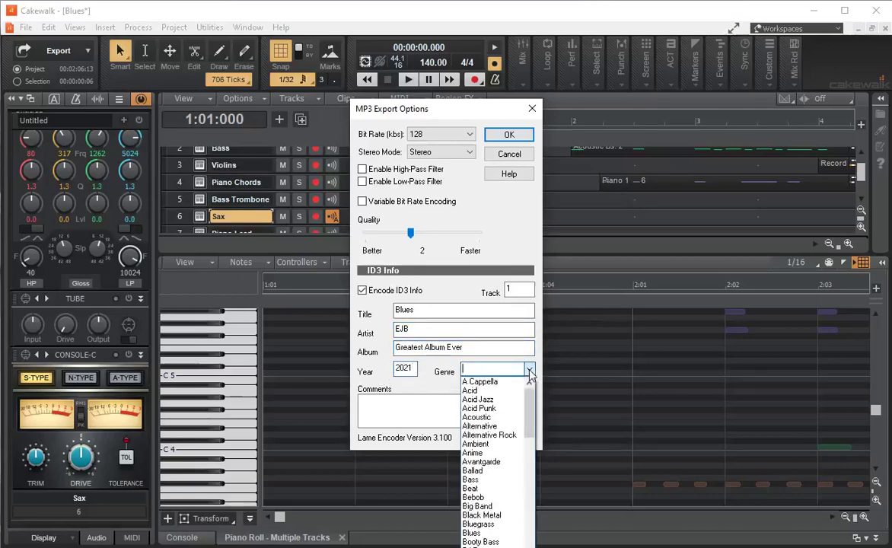
pyautogui.click(493, 533)
pyautogui.click(400, 399)
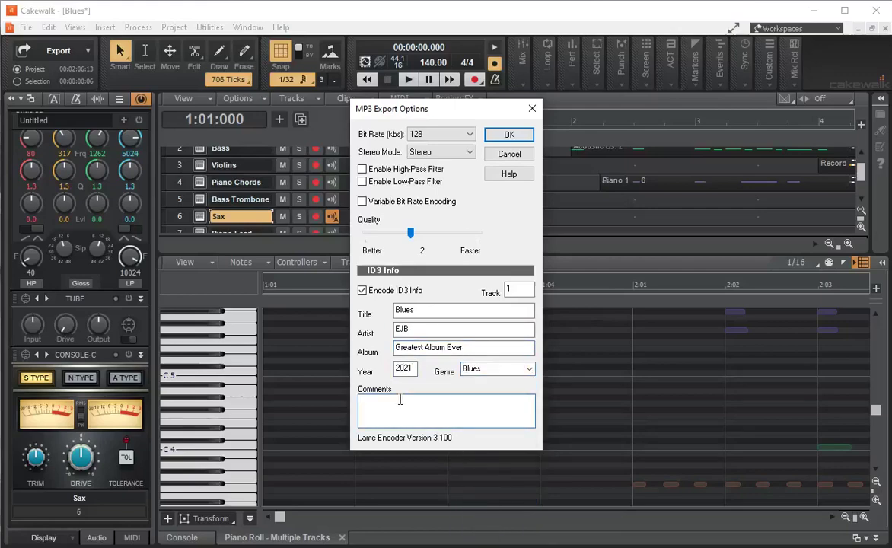
pyautogui.write('Calgary buy more')
pyautogui.click(517, 156)
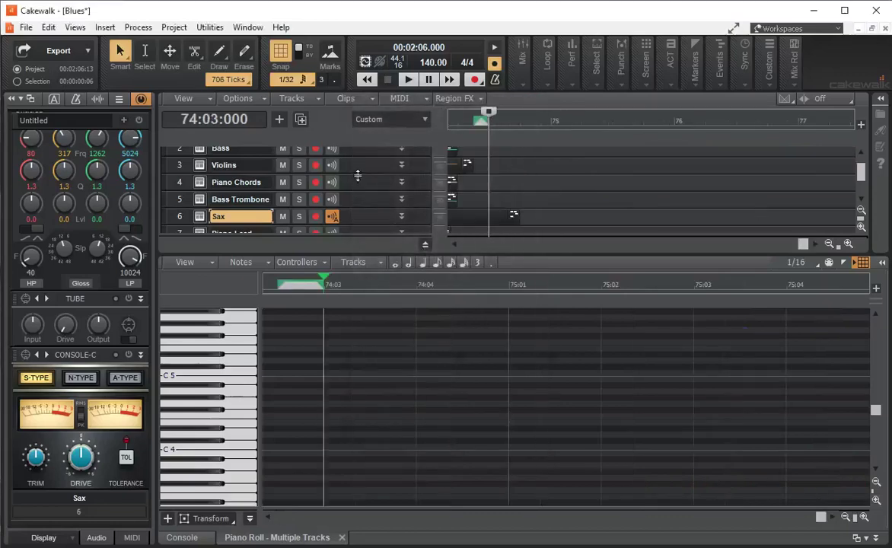
# Step: Export the full mix as a 44100 Hz, 32-bit WAV file named Blues
pyautogui.click(58, 51)
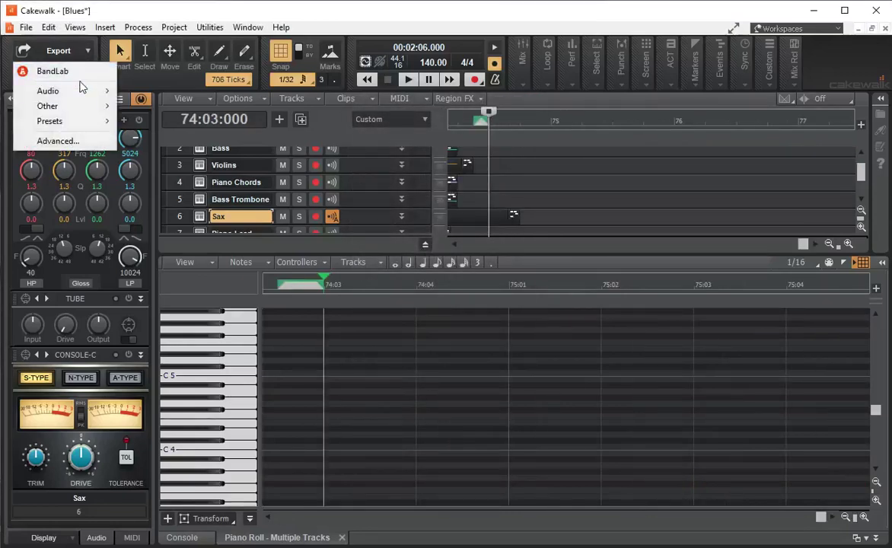
pyautogui.moveTo(79, 90)
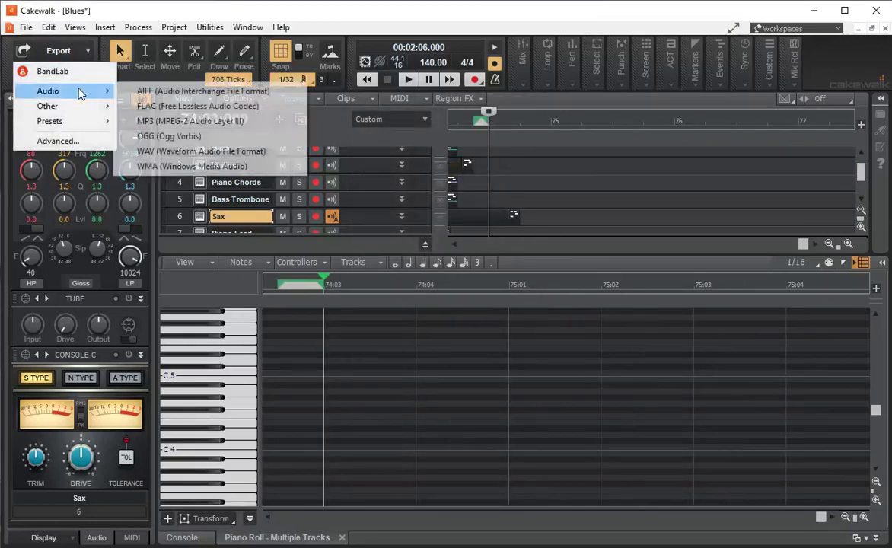
pyautogui.click(175, 152)
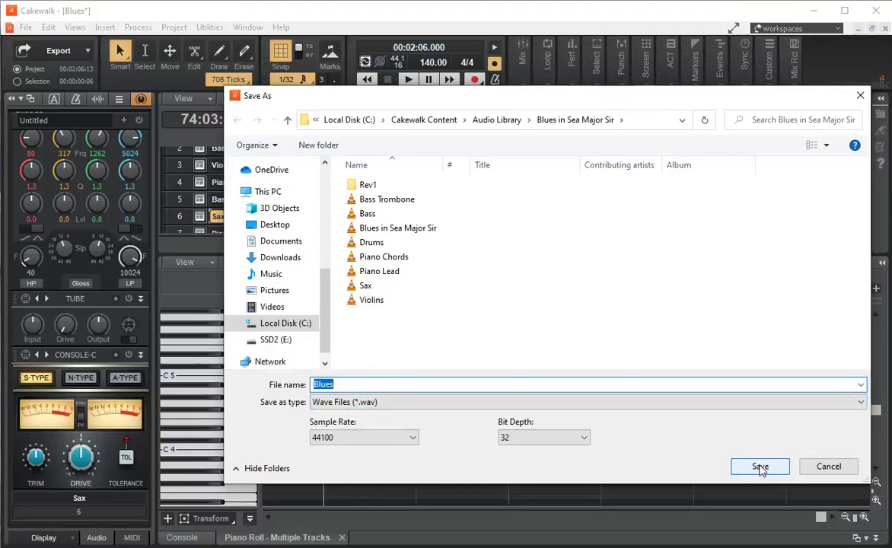
pyautogui.click(759, 467)
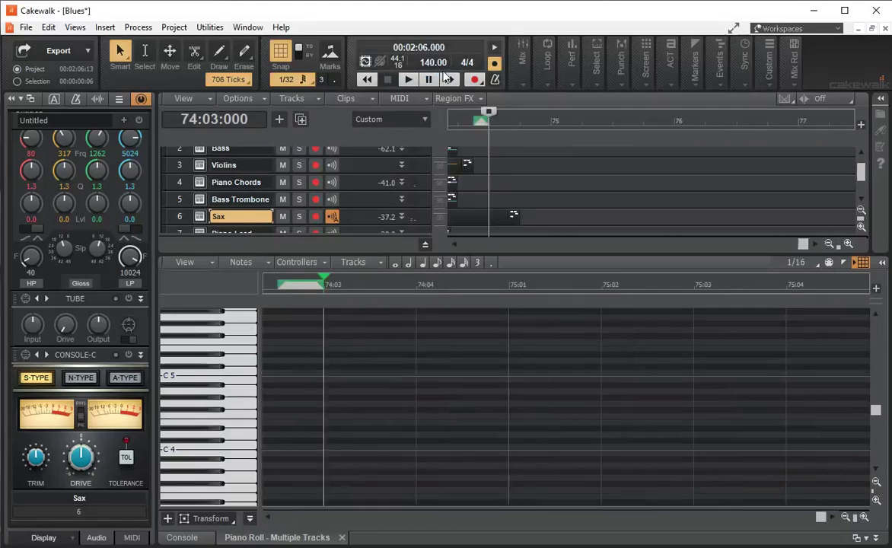
# Step: In File Explorer, check the Cakewalk Projects Blues folder, then go back up to Local Disk (C:)
pyautogui.hotkey('alt', 'Tab')
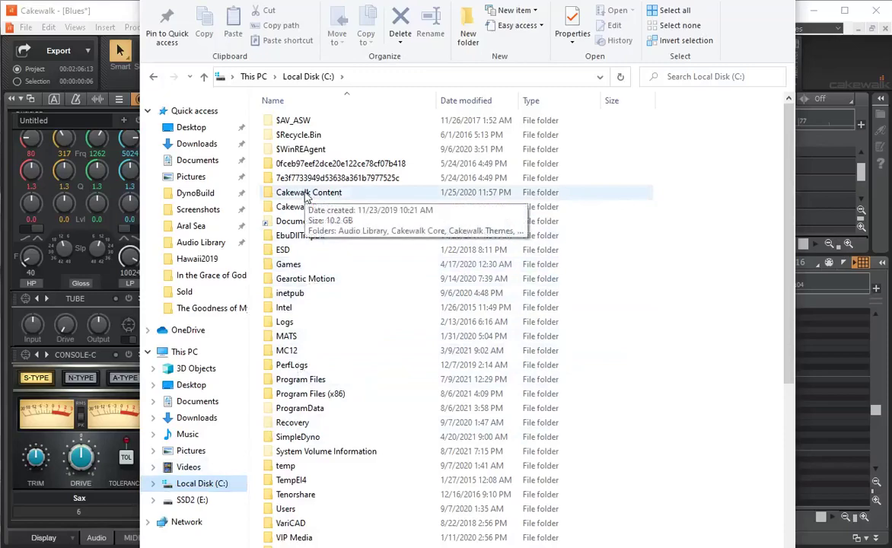
pyautogui.doubleClick(306, 208)
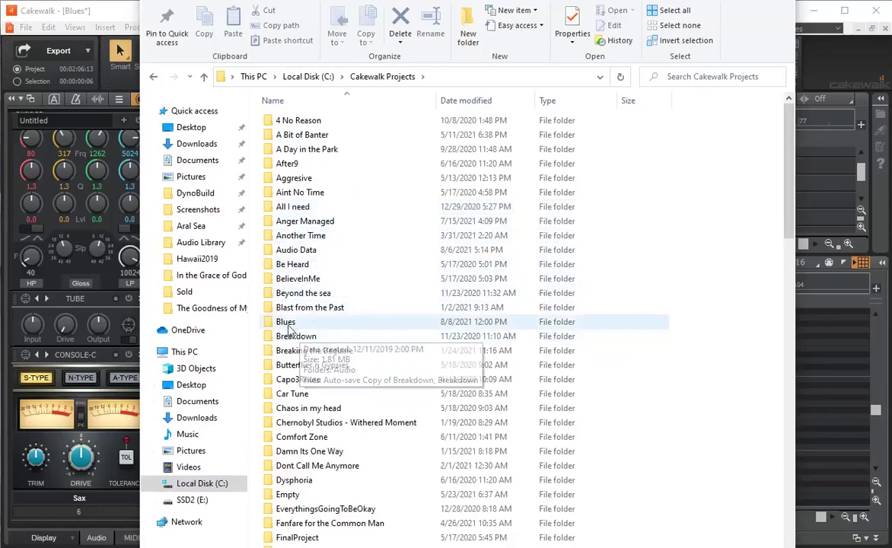
pyautogui.doubleClick(299, 324)
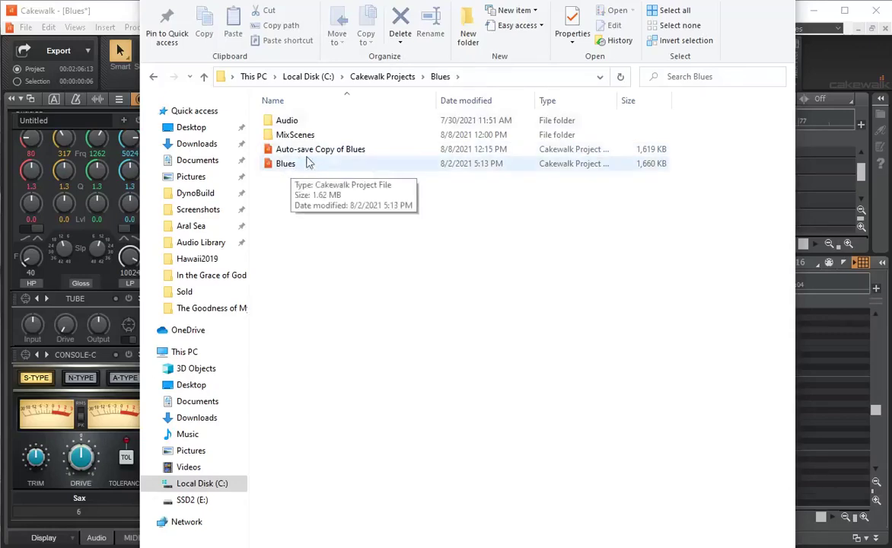
pyautogui.click(390, 78)
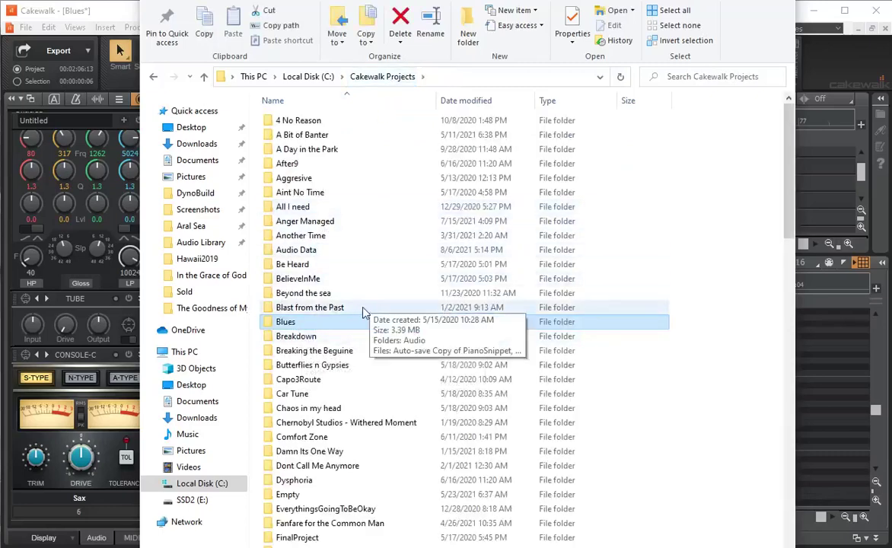
pyautogui.click(209, 483)
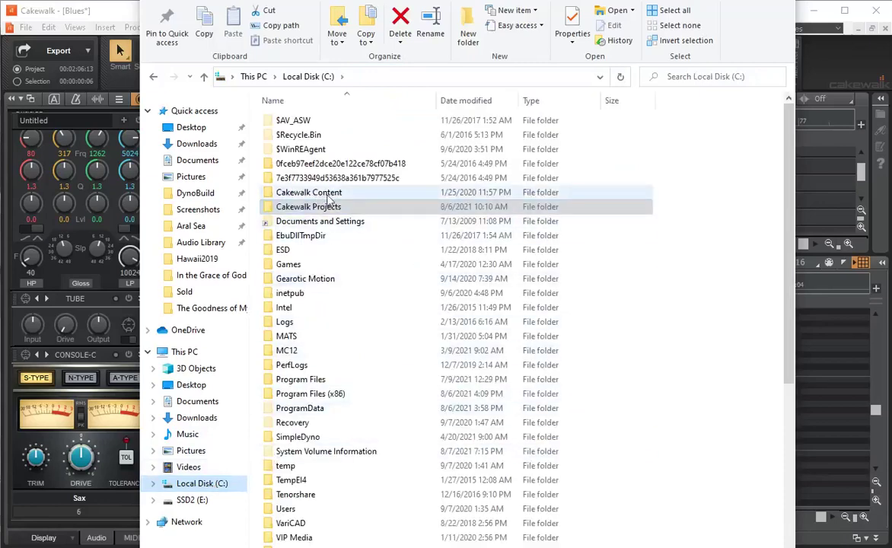
# Step: Browse Cakewalk Content > Audio Library > Blues in Sea Major Sir and play the exported Blues mix
pyautogui.doubleClick(320, 193)
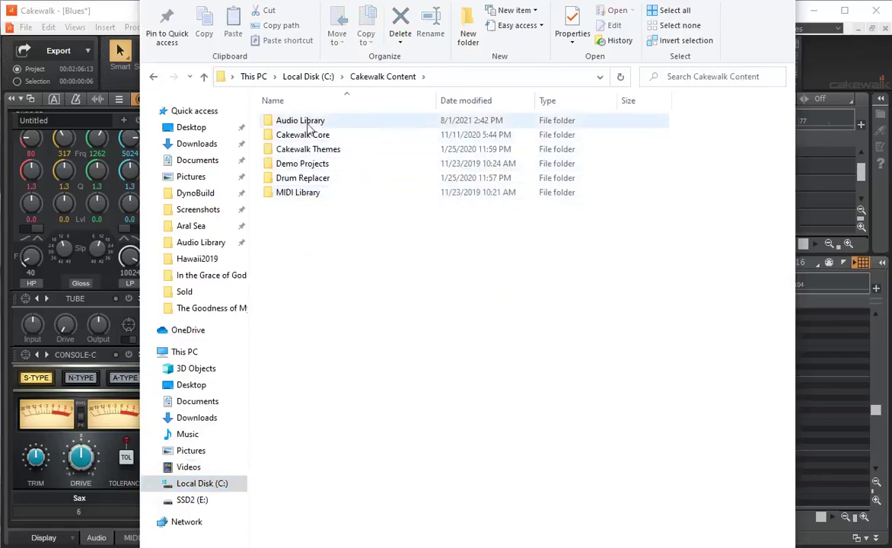
pyautogui.click(307, 125)
pyautogui.doubleClick(308, 125)
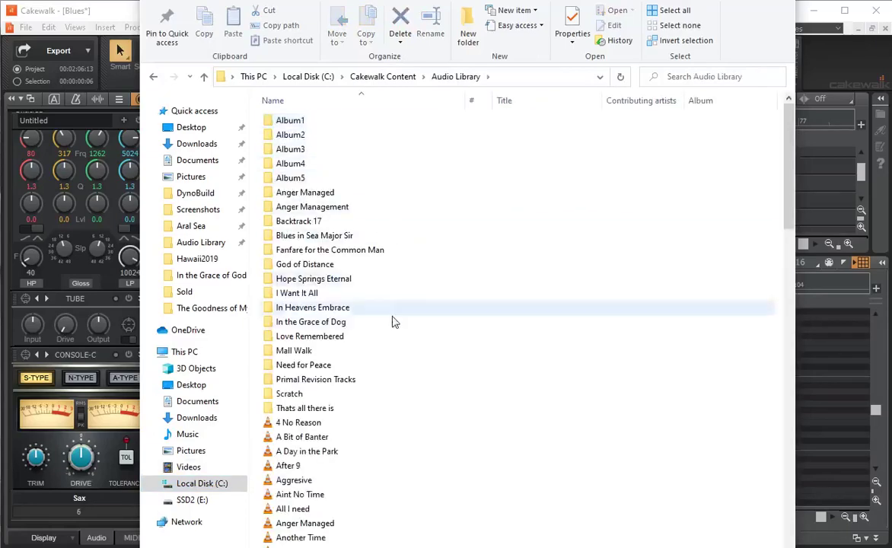
pyautogui.scroll(-6, 391, 358)
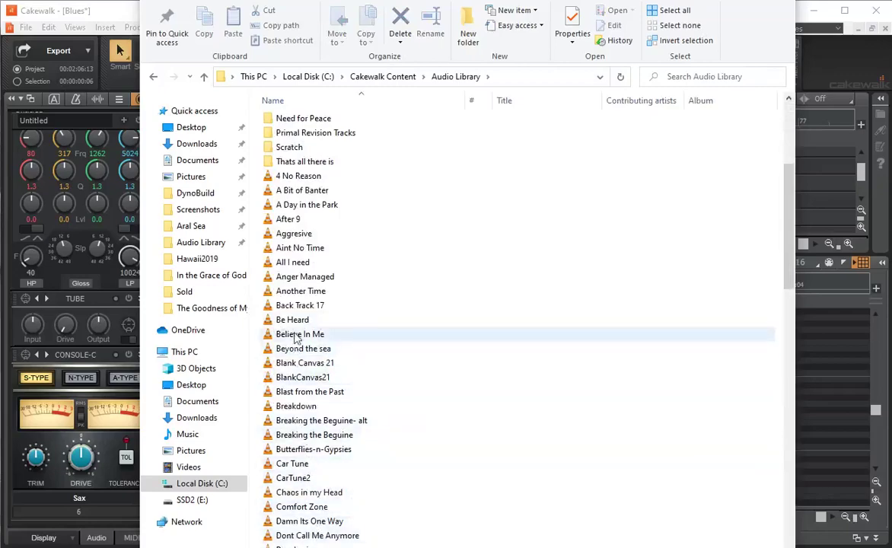
pyautogui.scroll(3, 337, 419)
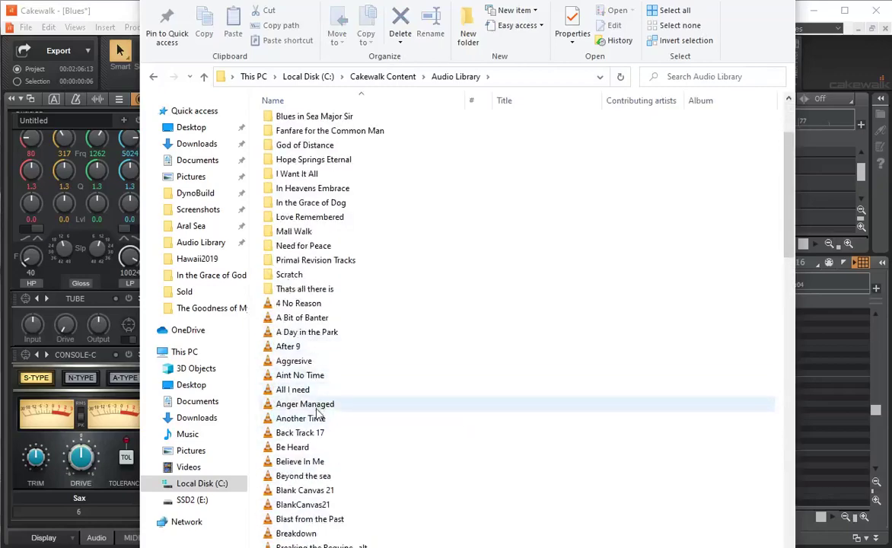
pyautogui.scroll(3, 320, 411)
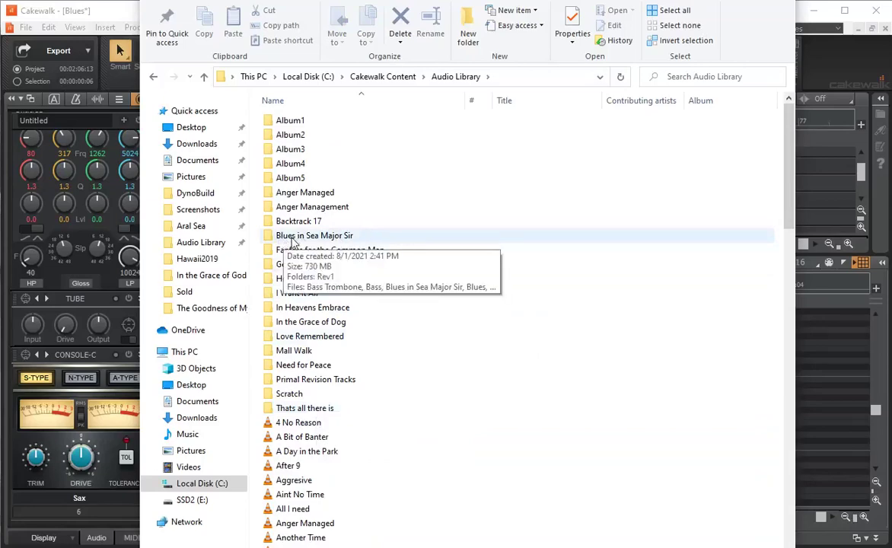
pyautogui.doubleClick(291, 239)
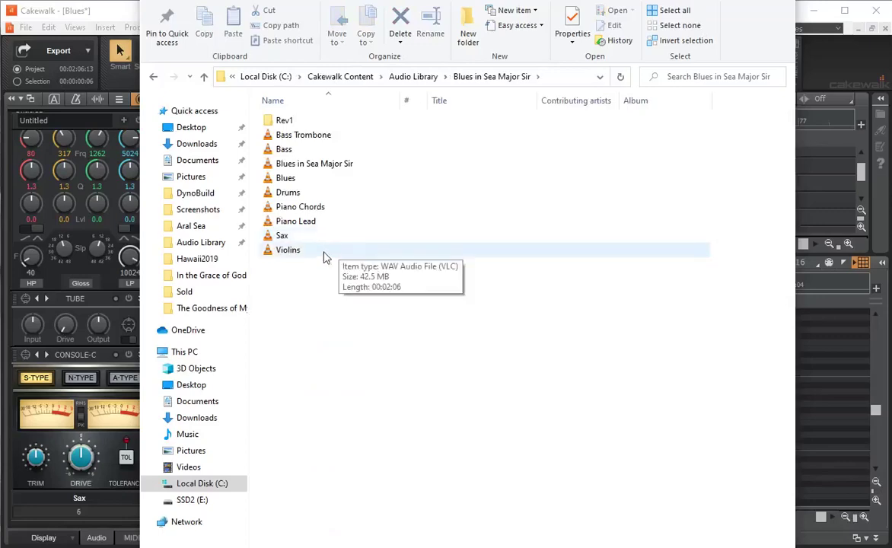
pyautogui.doubleClick(289, 180)
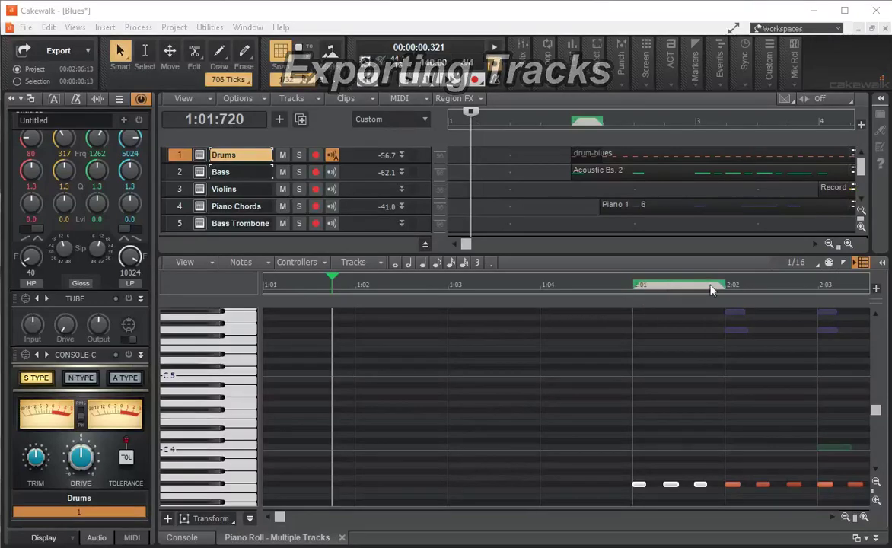
# Step: Clear the Piano Roll note selection and return the now time to 1:01:000
pyautogui.click(656, 431)
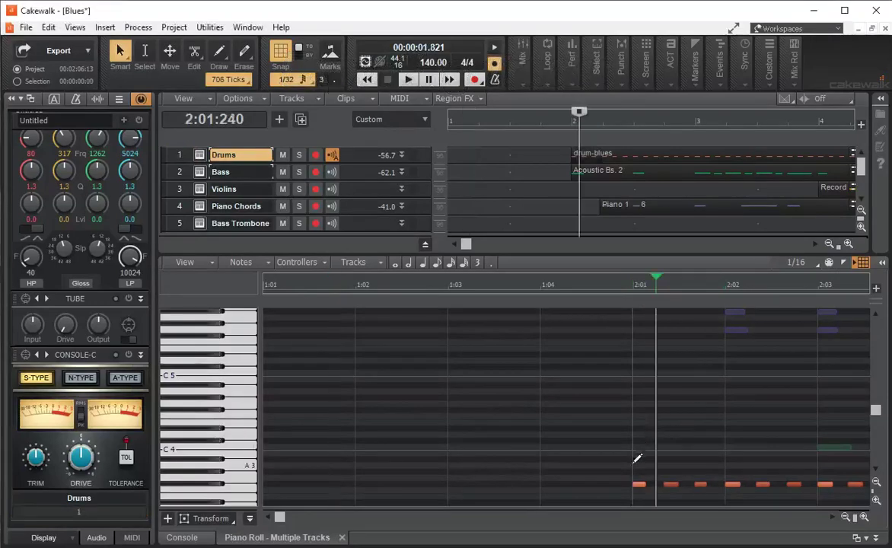
pyautogui.click(638, 485)
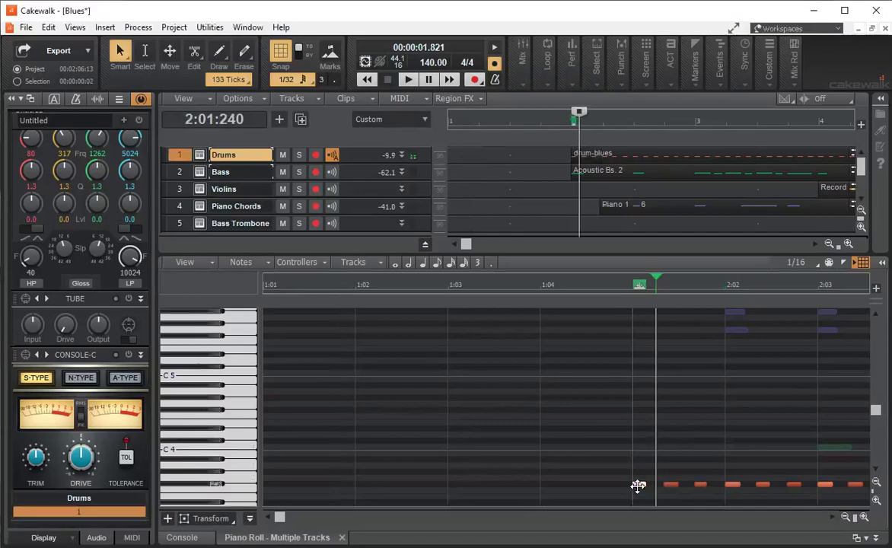
pyautogui.keyDown('shift'); pyautogui.click(700, 485); pyautogui.keyUp('shift')
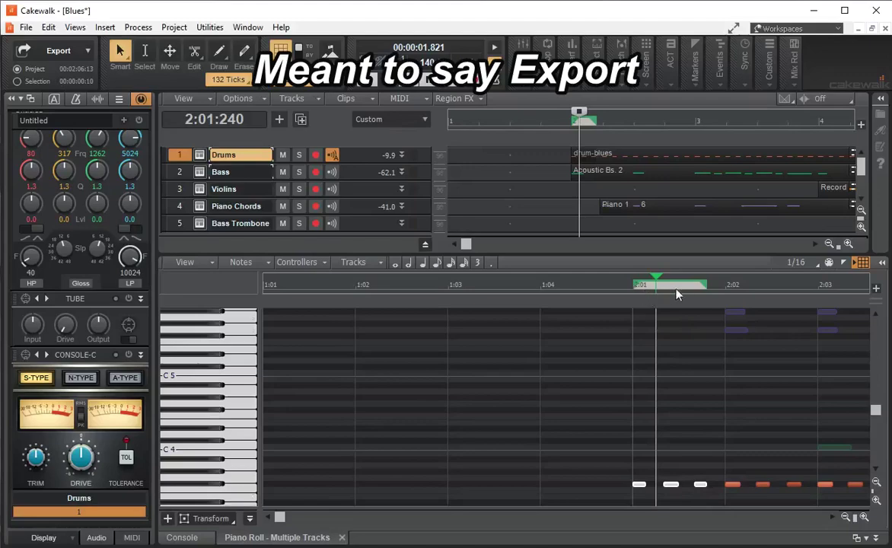
pyautogui.click(641, 341)
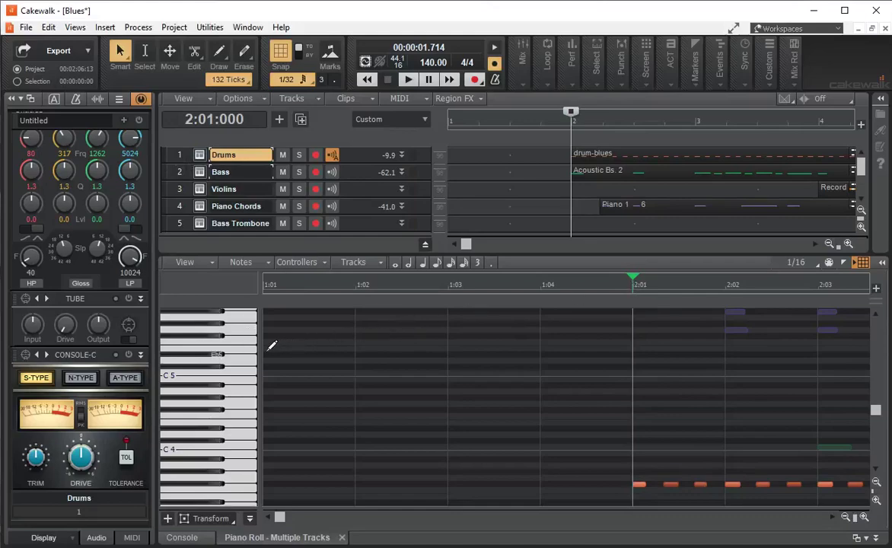
pyautogui.press('w')
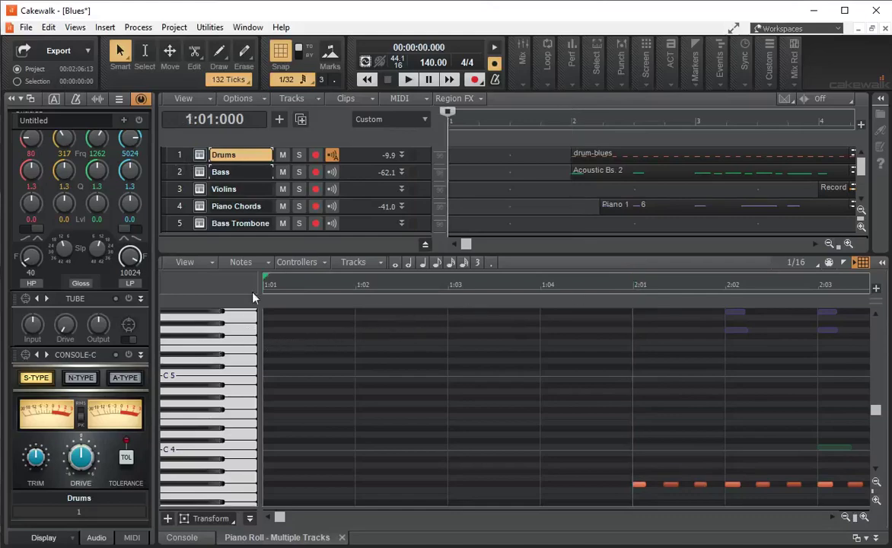
# Step: Select all seven tracks, Drums through Piano Lead, and scroll back to the top
pyautogui.click(179, 155)
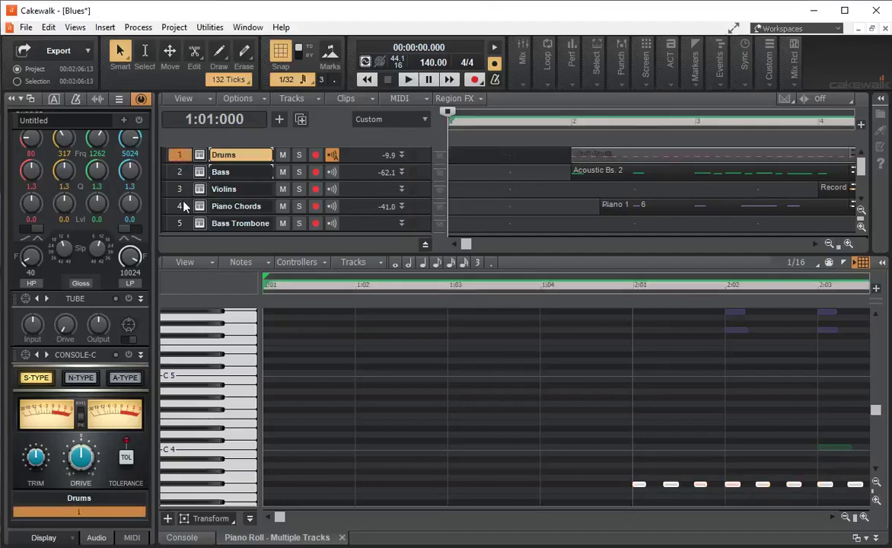
pyautogui.scroll(-3, 167, 187)
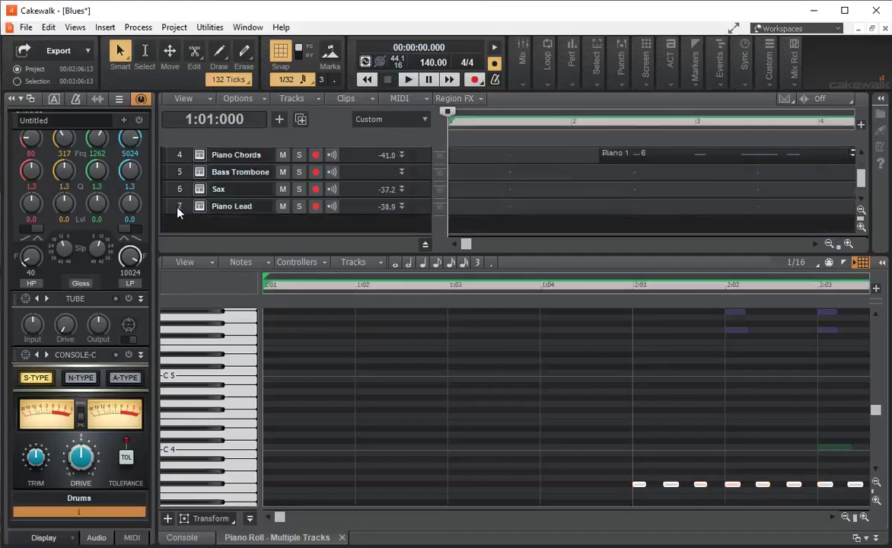
pyautogui.keyDown('shift'); pyautogui.click(177, 208); pyautogui.keyUp('shift')
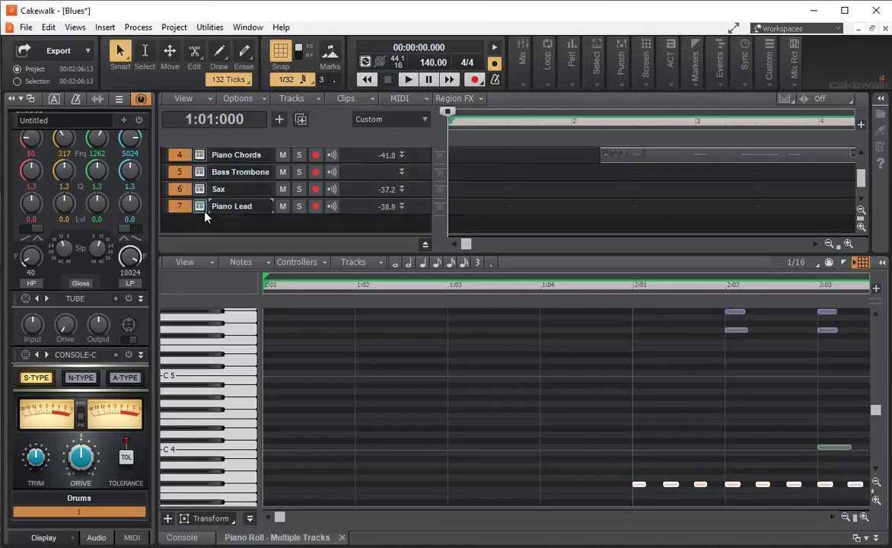
pyautogui.scroll(3, 204, 214)
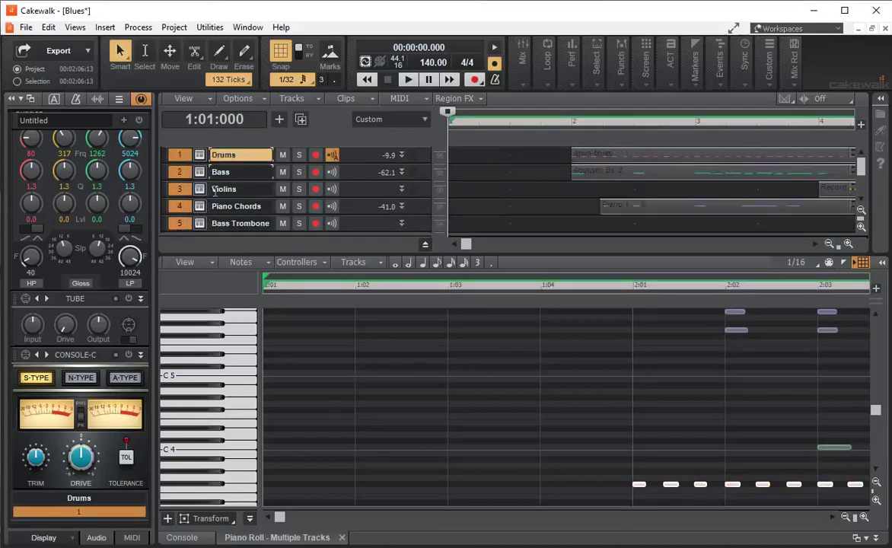
# Step: Open Export > Advanced and create and enter a new Tutorial folder inside Blues in Sea Major Sir
pyautogui.click(61, 53)
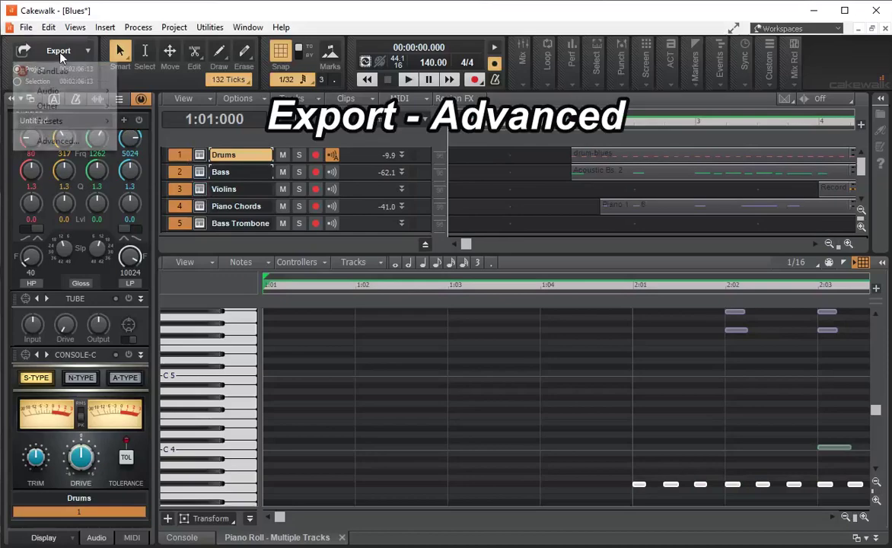
pyautogui.click(58, 141)
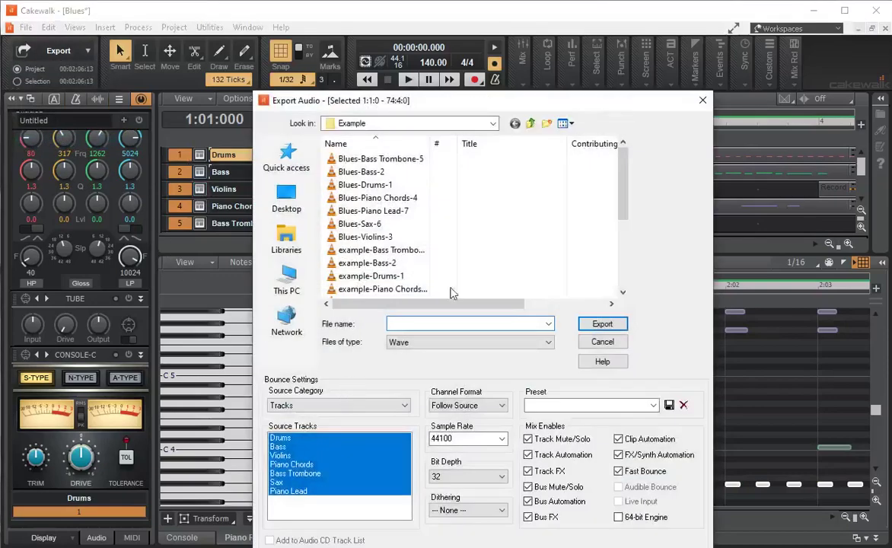
pyautogui.click(532, 125)
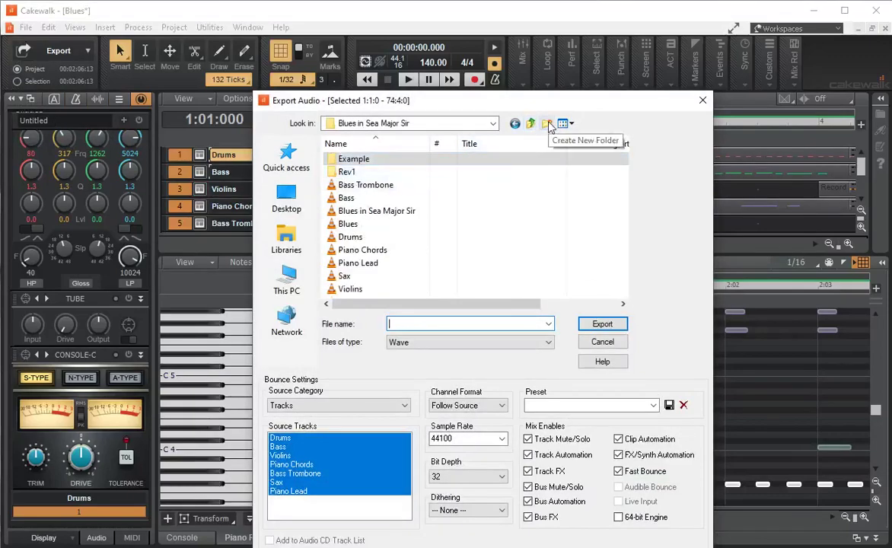
pyautogui.click(548, 127)
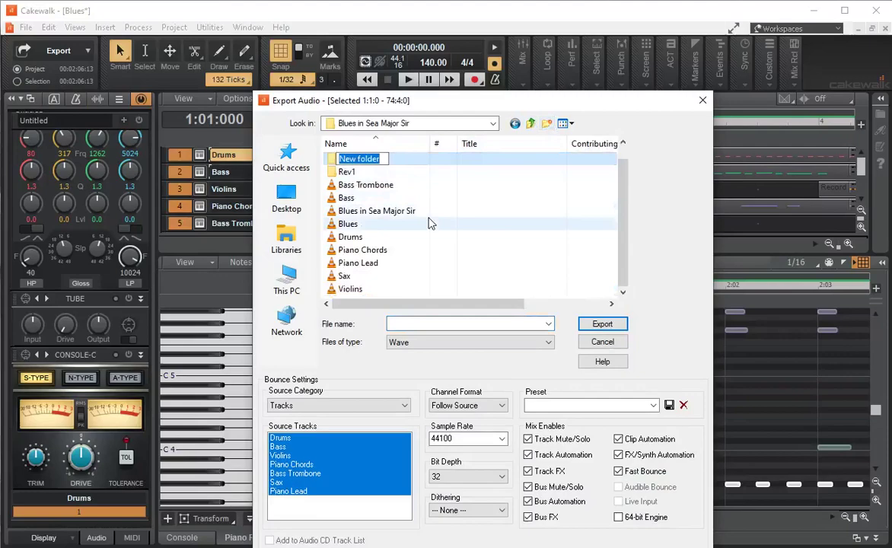
pyautogui.write('Tut')
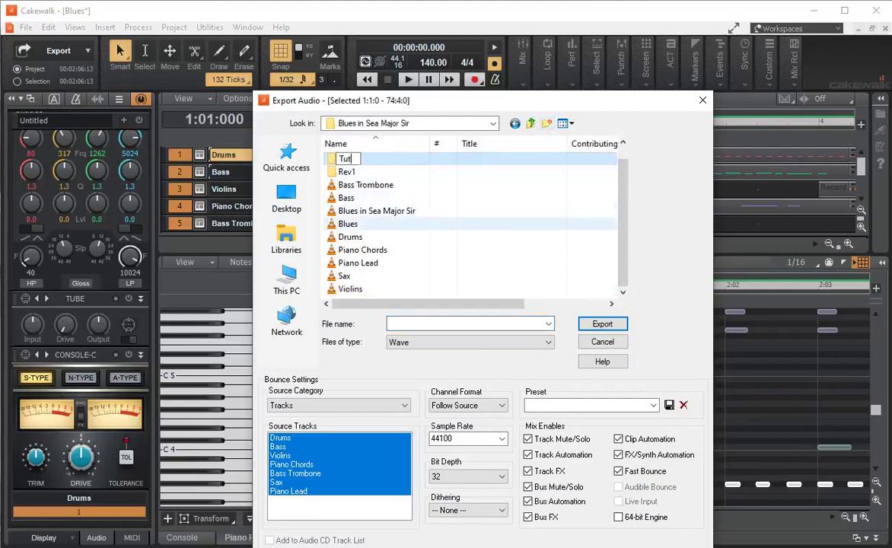
pyautogui.write('orial')
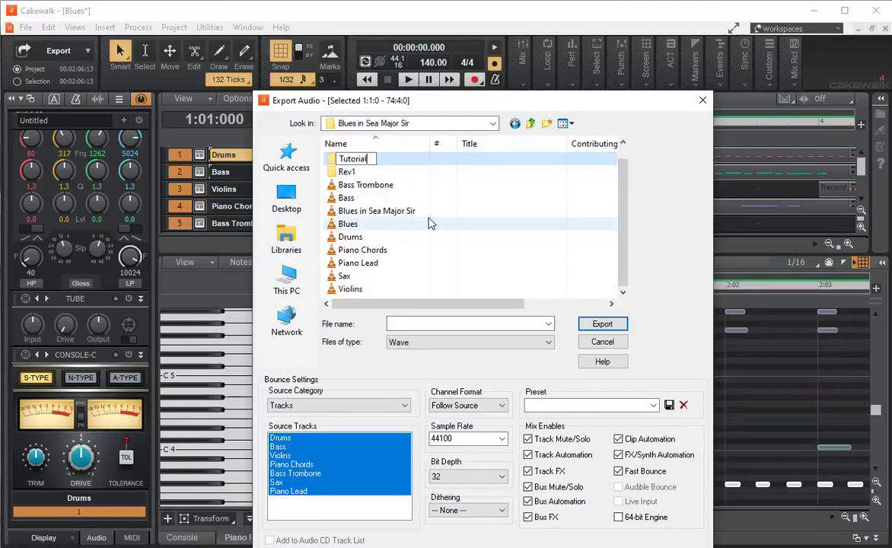
pyautogui.press('Return')
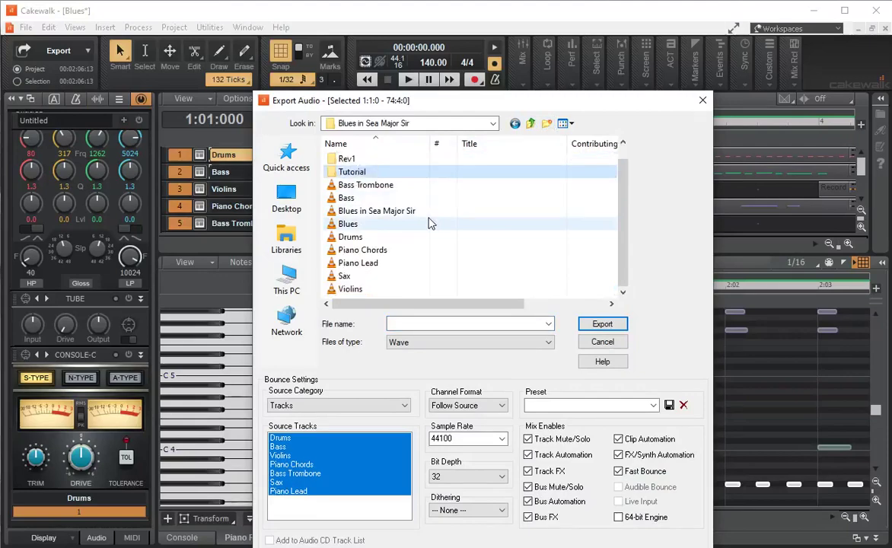
pyautogui.doubleClick(347, 171)
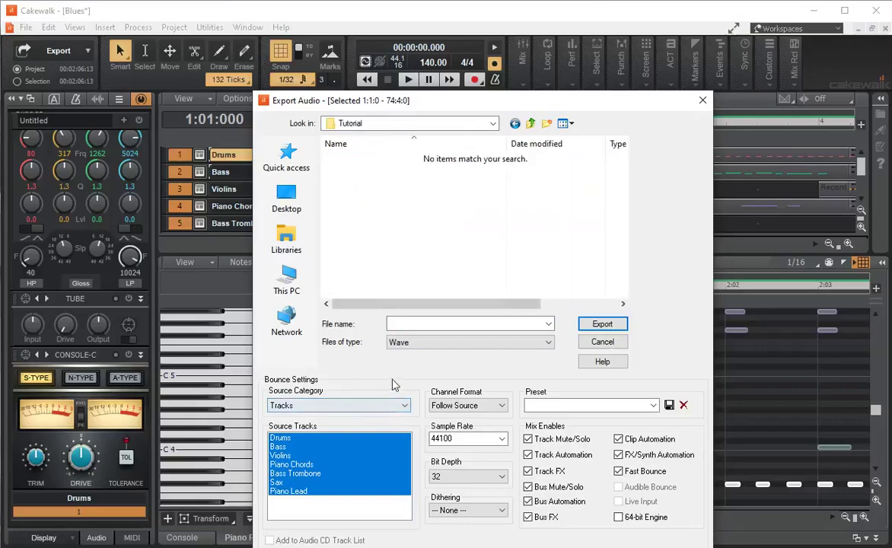
# Step: Name the export Example, keep Tracks as the source and Wave as the file type, then export
pyautogui.click(405, 323)
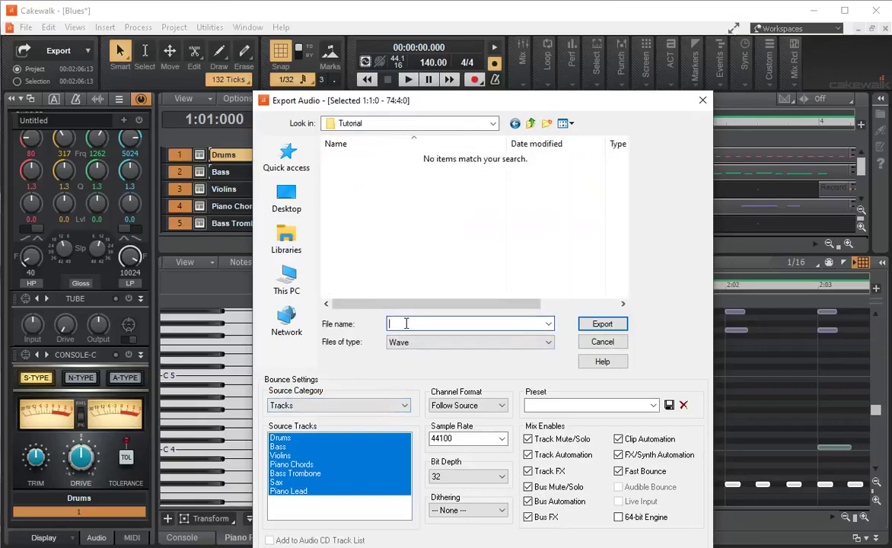
pyautogui.write('Example')
pyautogui.click(403, 405)
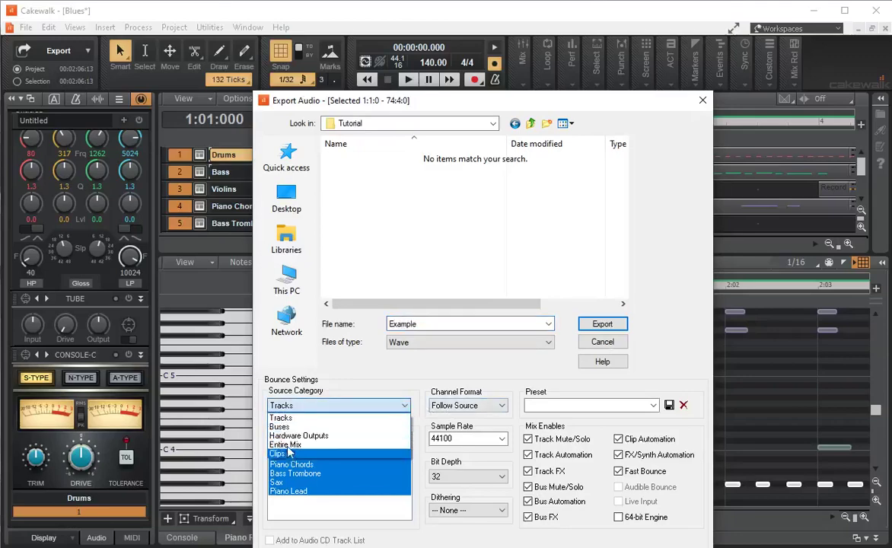
pyautogui.click(282, 418)
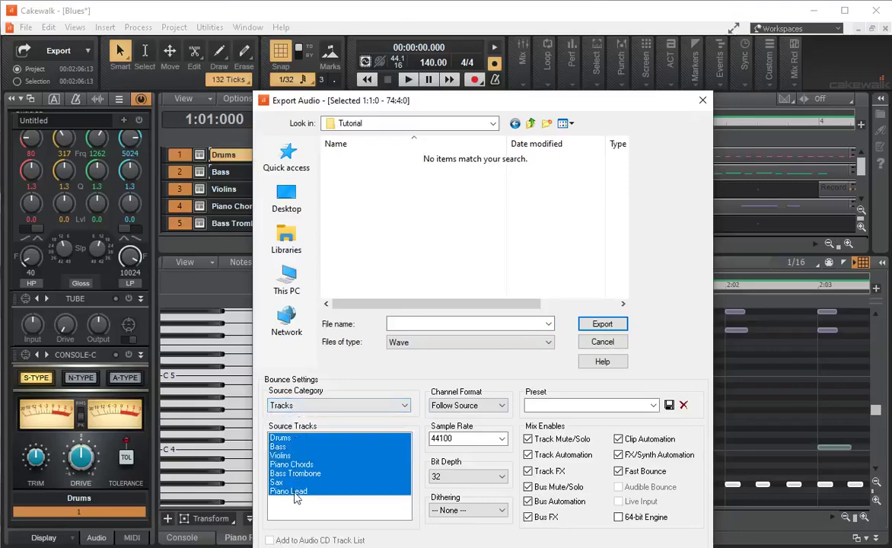
pyautogui.click(409, 323)
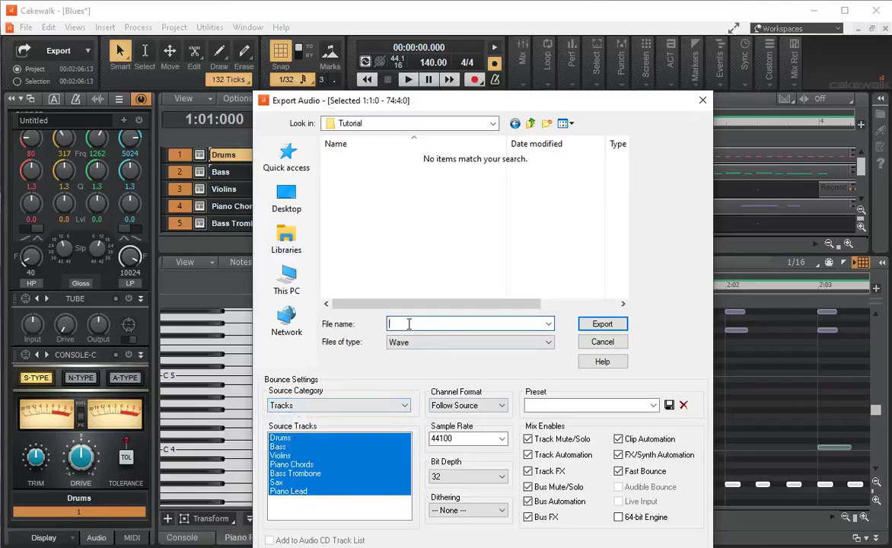
pyautogui.write('Example')
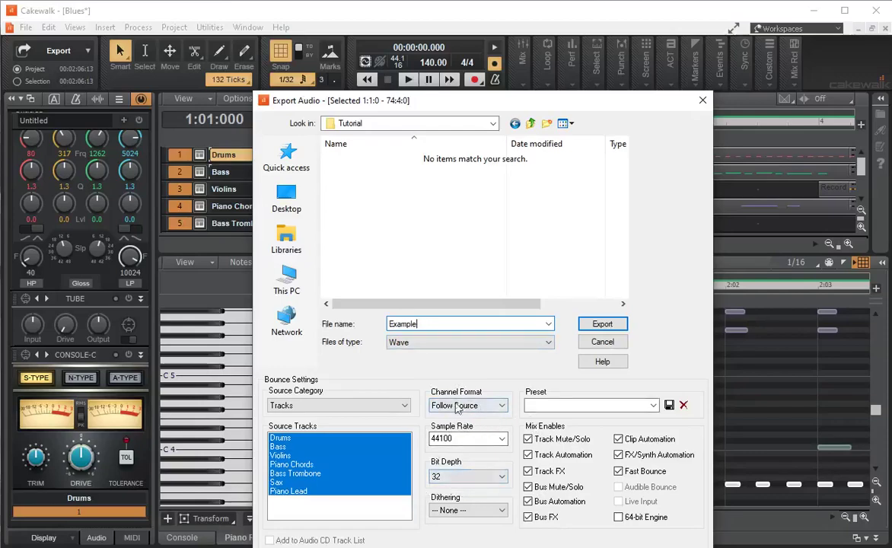
pyautogui.click(549, 344)
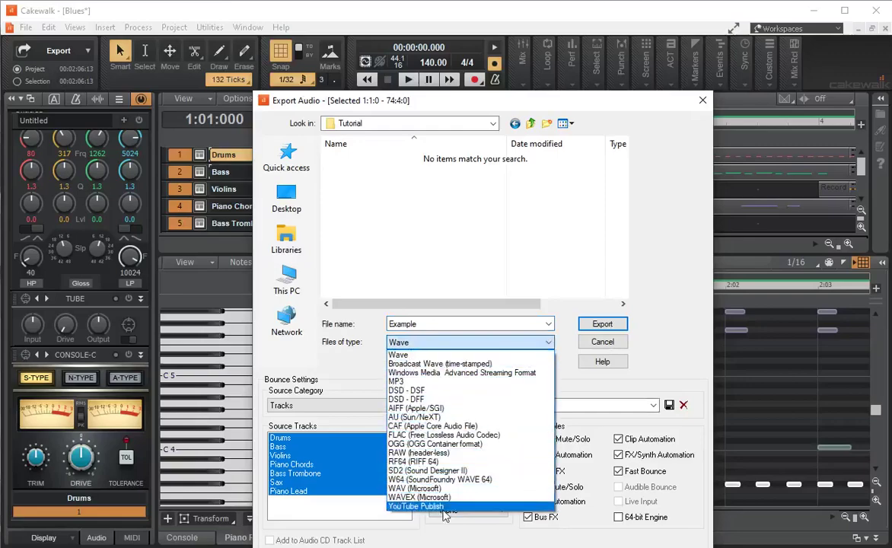
pyautogui.click(449, 356)
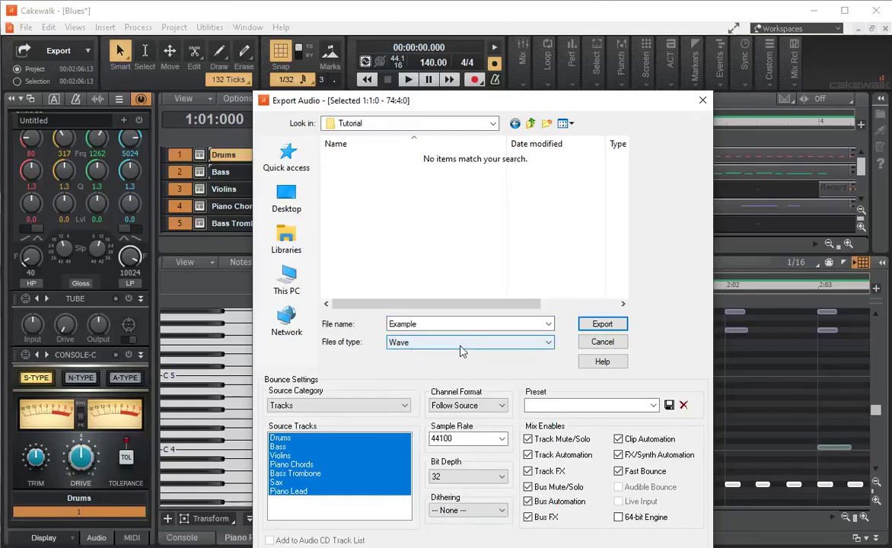
pyautogui.click(602, 324)
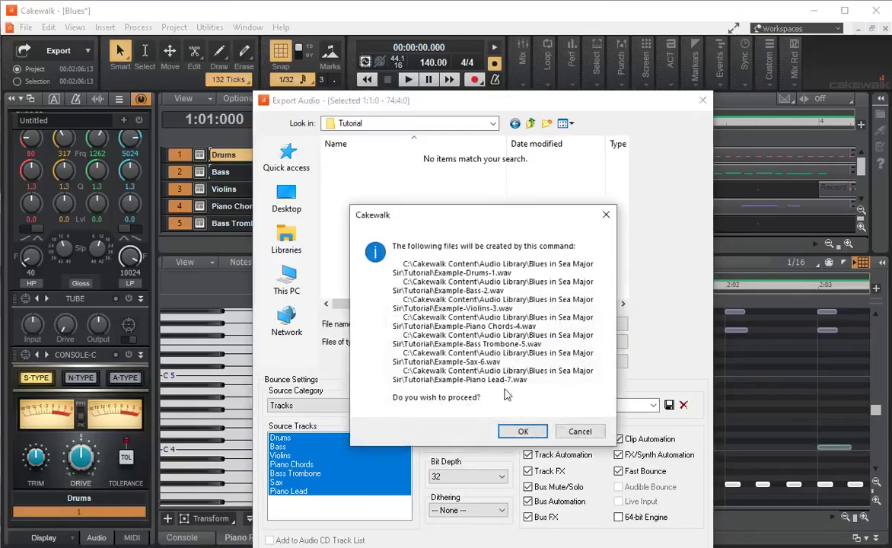
# Step: Confirm creating the seven Example stem WAV files and let the mixdown finish
pyautogui.click(523, 432)
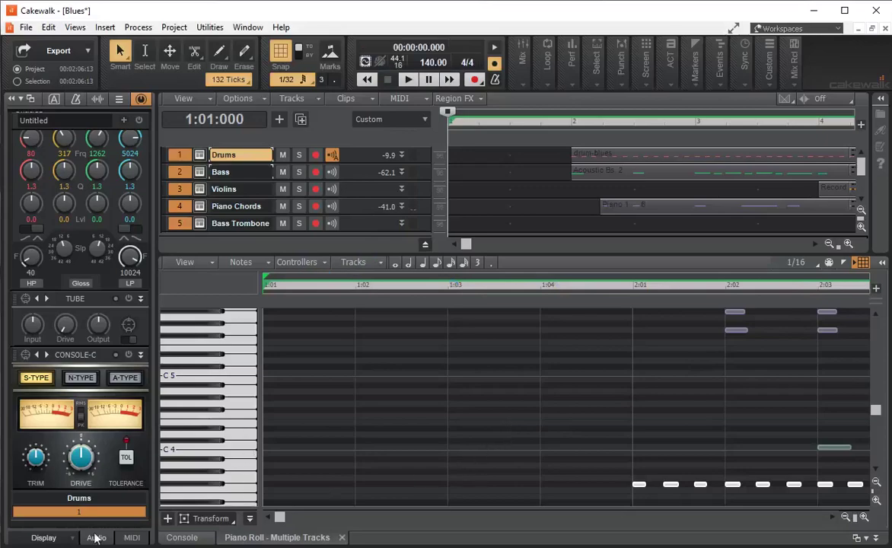
# Step: In File Explorer, browse to C:\Cakewalk Content\Audio Library\Blues in Sea Major Sir
pyautogui.hotkey('alt', 'Tab')
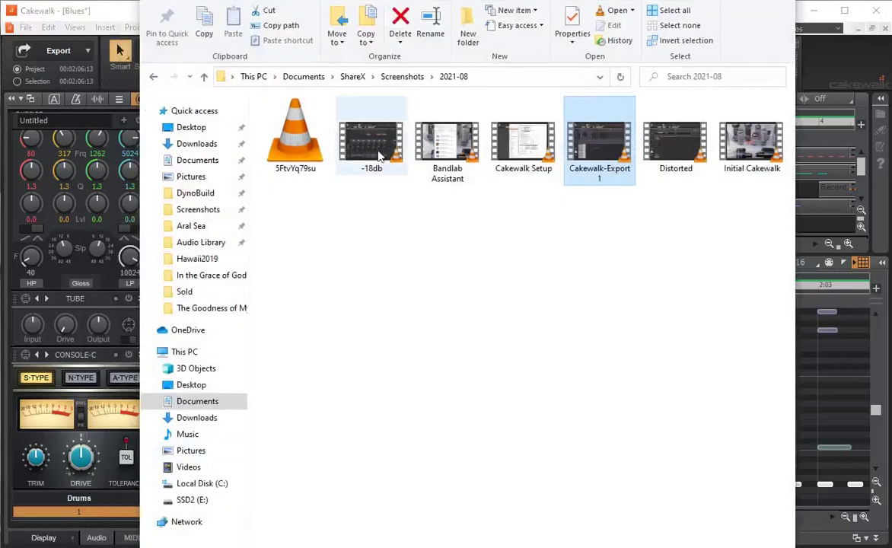
pyautogui.click(404, 78)
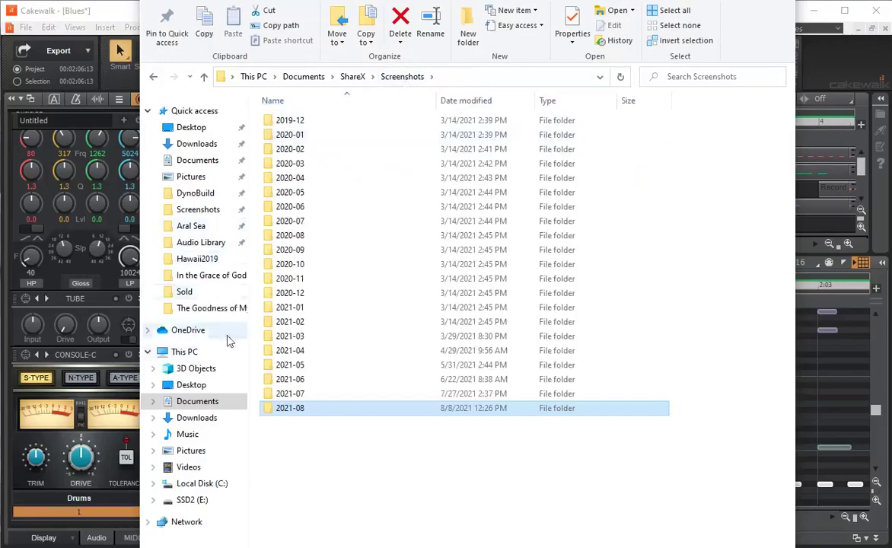
pyautogui.click(204, 488)
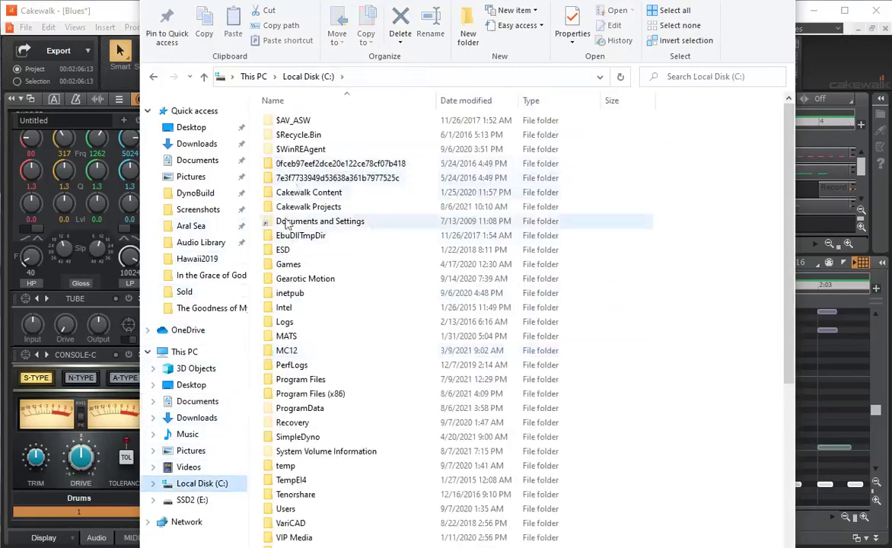
pyautogui.click(290, 197)
pyautogui.doubleClick(289, 194)
pyautogui.doubleClick(300, 122)
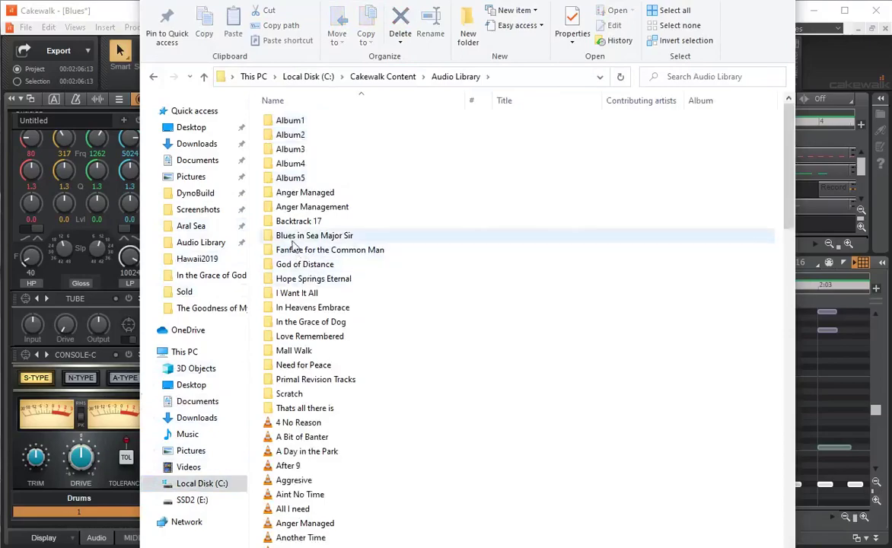
pyautogui.doubleClick(287, 236)
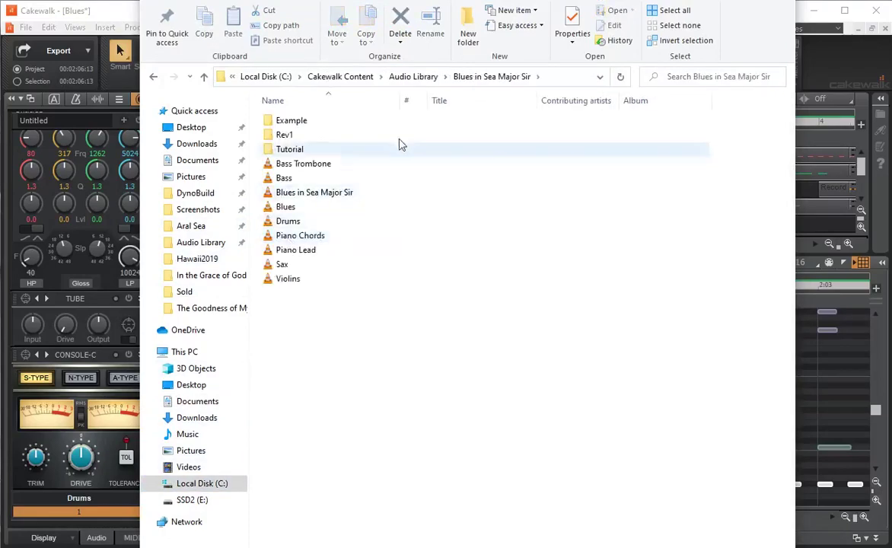
# Step: Enter the Tutorial folder, widen the Name column, and open Example-Drums-1
pyautogui.doubleClick(297, 152)
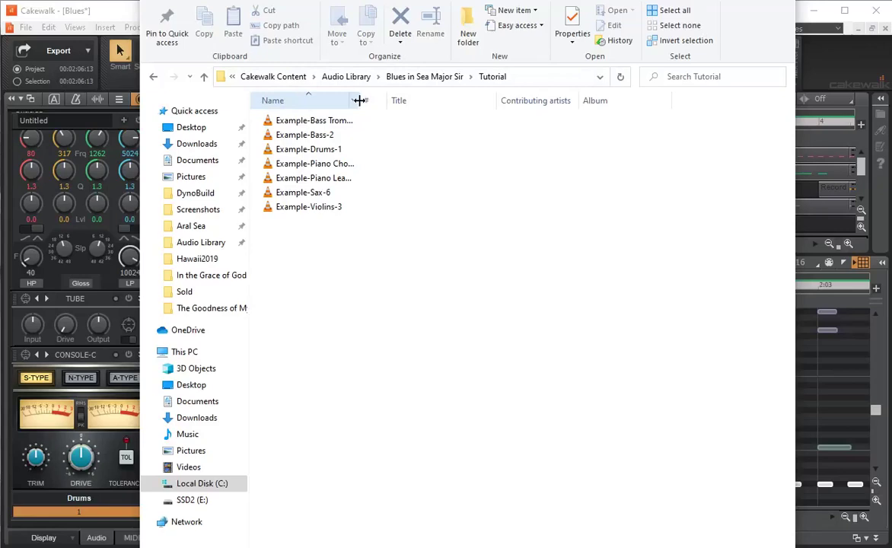
pyautogui.moveTo(359, 100); pyautogui.dragTo(448, 107)
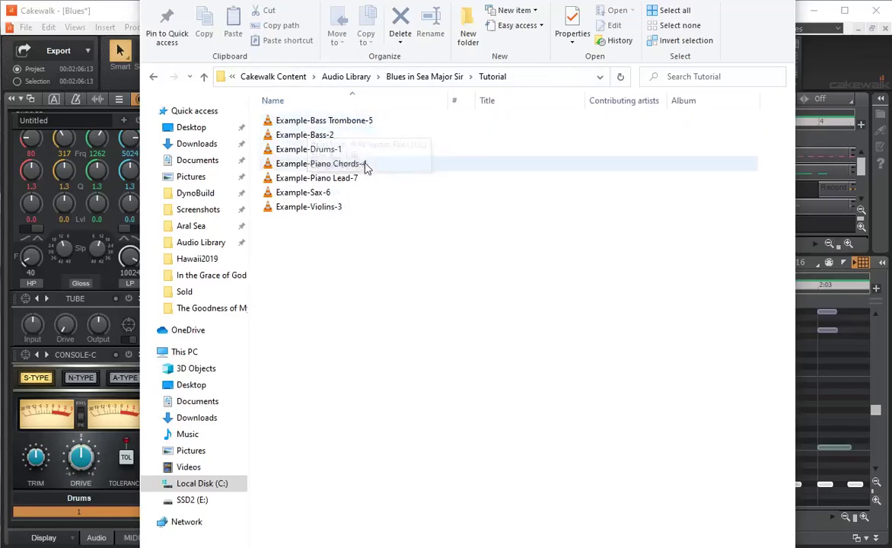
pyautogui.click(303, 150)
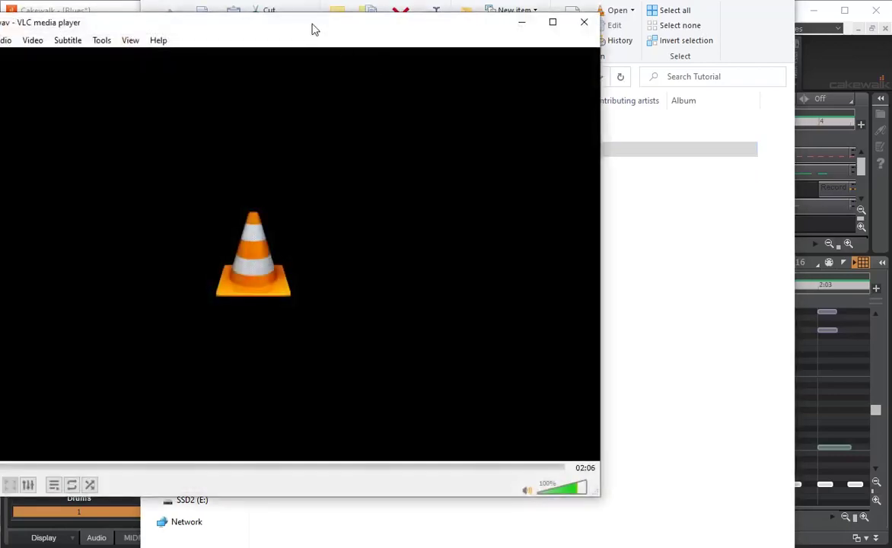
# Step: Move the VLC window aside while Example-Drums-1.wav plays, then close the player
pyautogui.moveTo(313, 29); pyautogui.dragTo(499, 36)
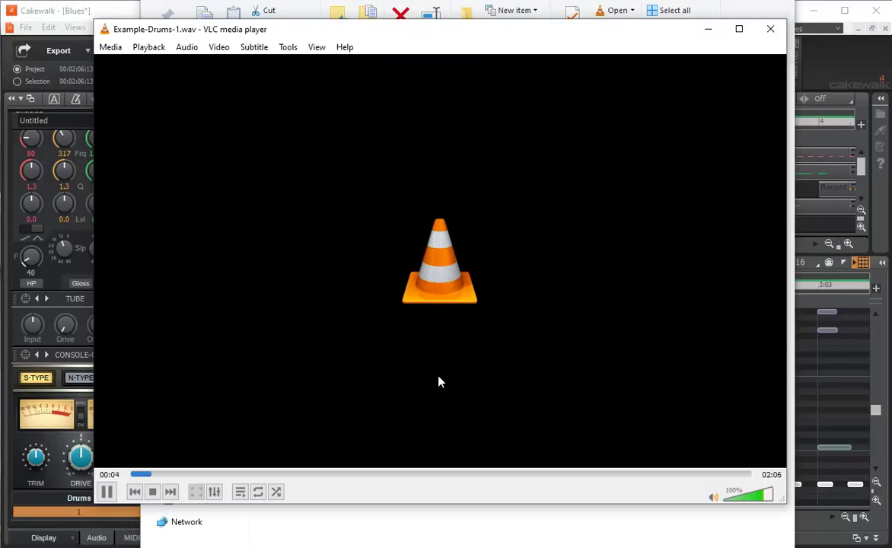
pyautogui.click(765, 32)
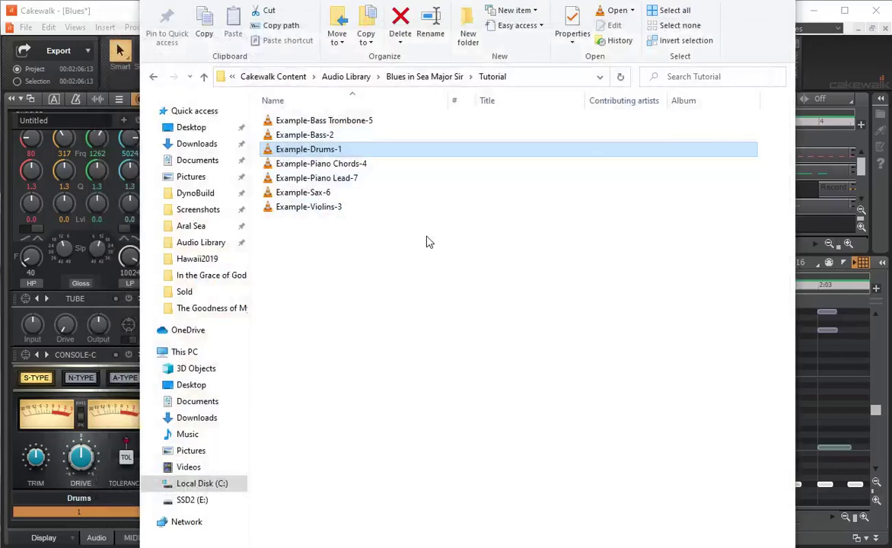